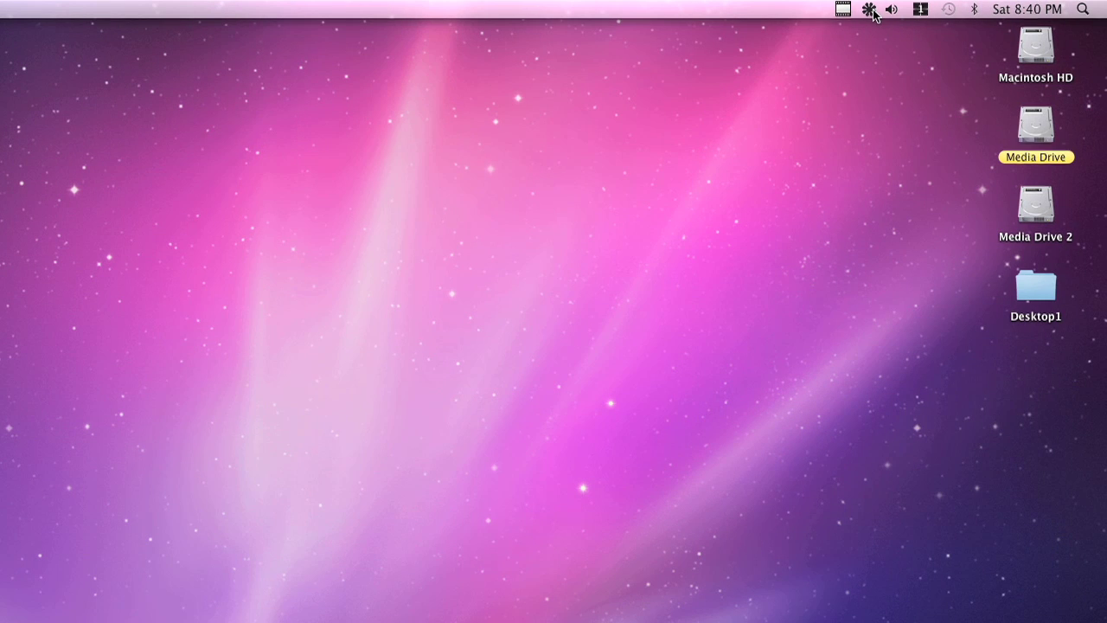
- Open the Soundflowerbed menu from the menu bar flower icon
left_click(870, 10)
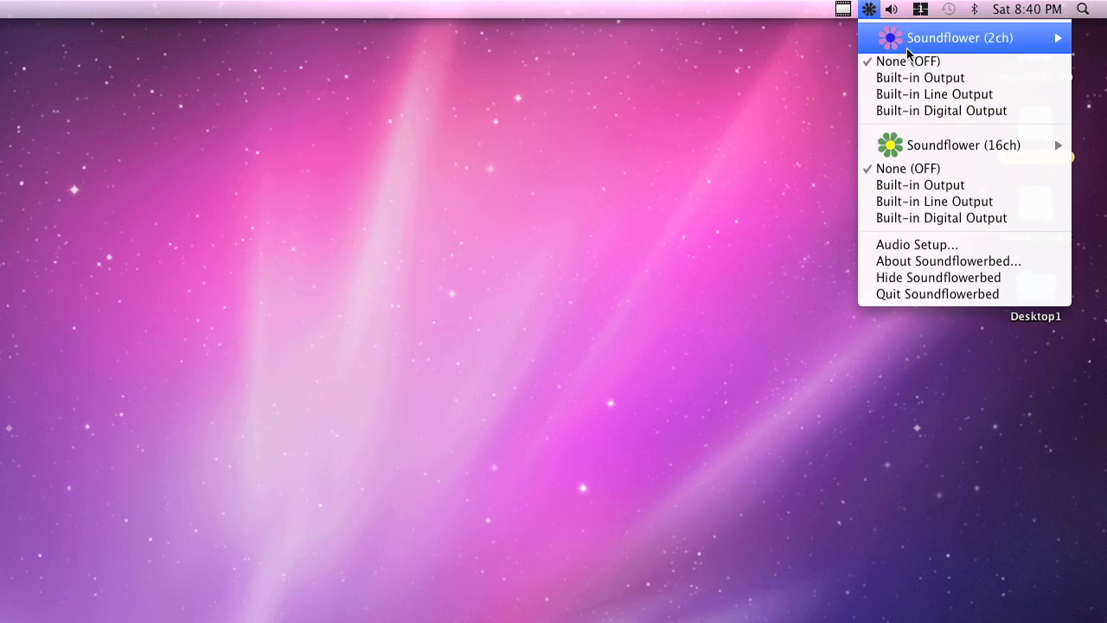
- Confirm Soundflower (2ch) and (16ch) both stay routed to None, then launch LineIn
mouse_move(908, 45)
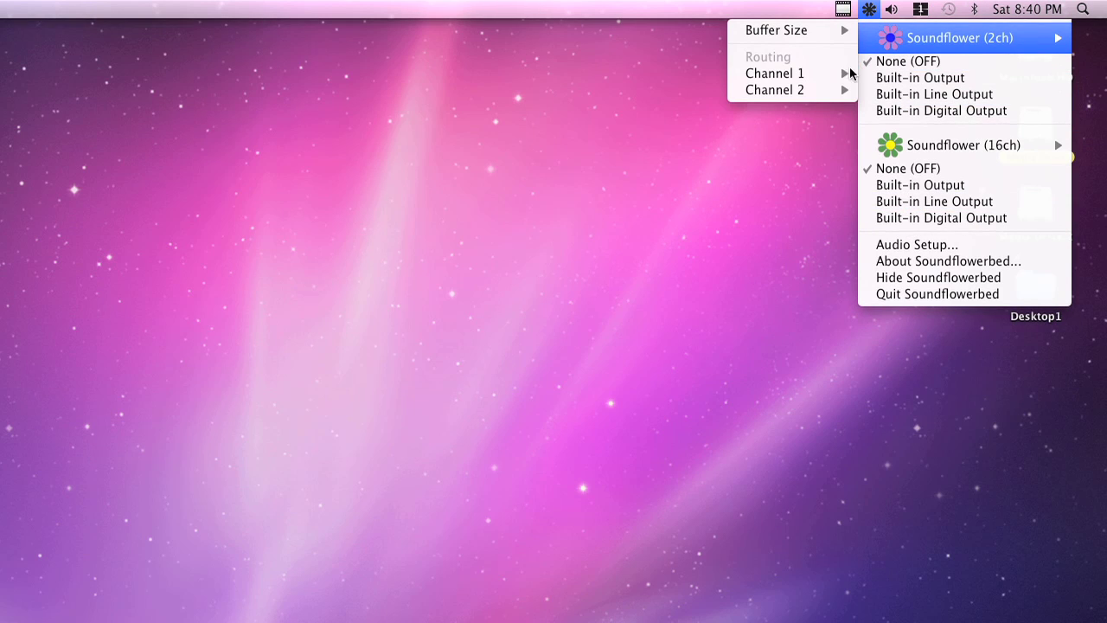
mouse_move(815, 93)
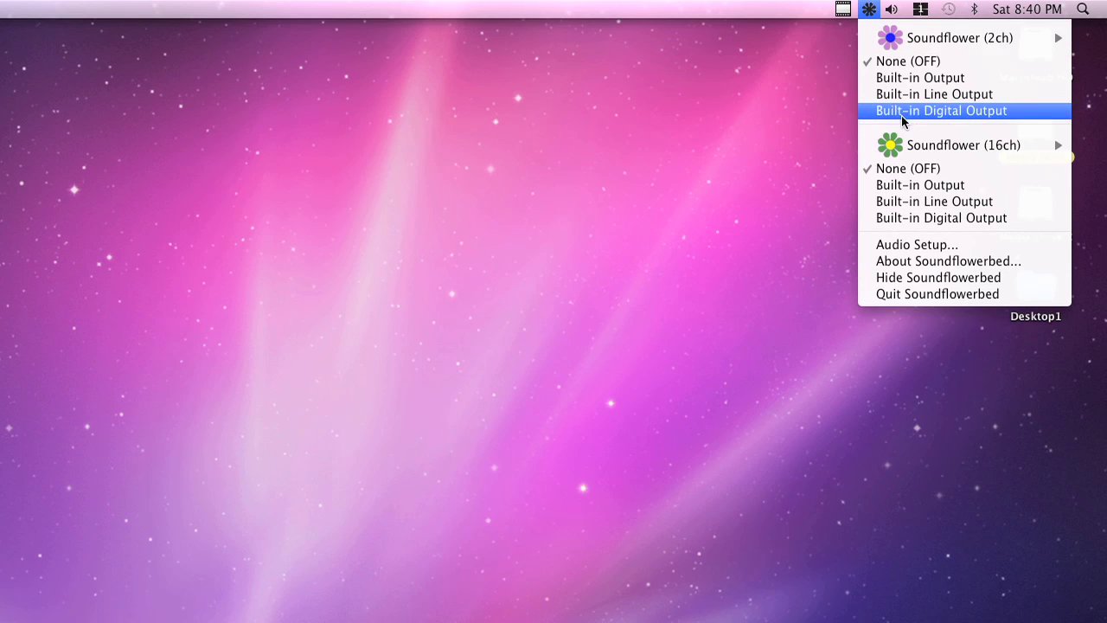
mouse_move(930, 149)
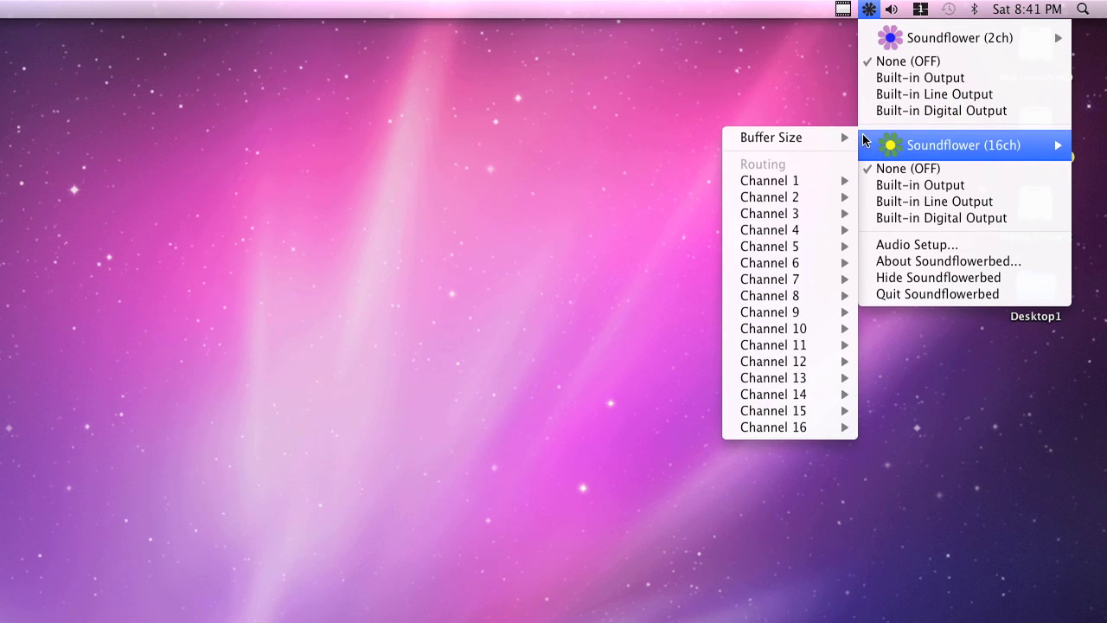
mouse_move(823, 186)
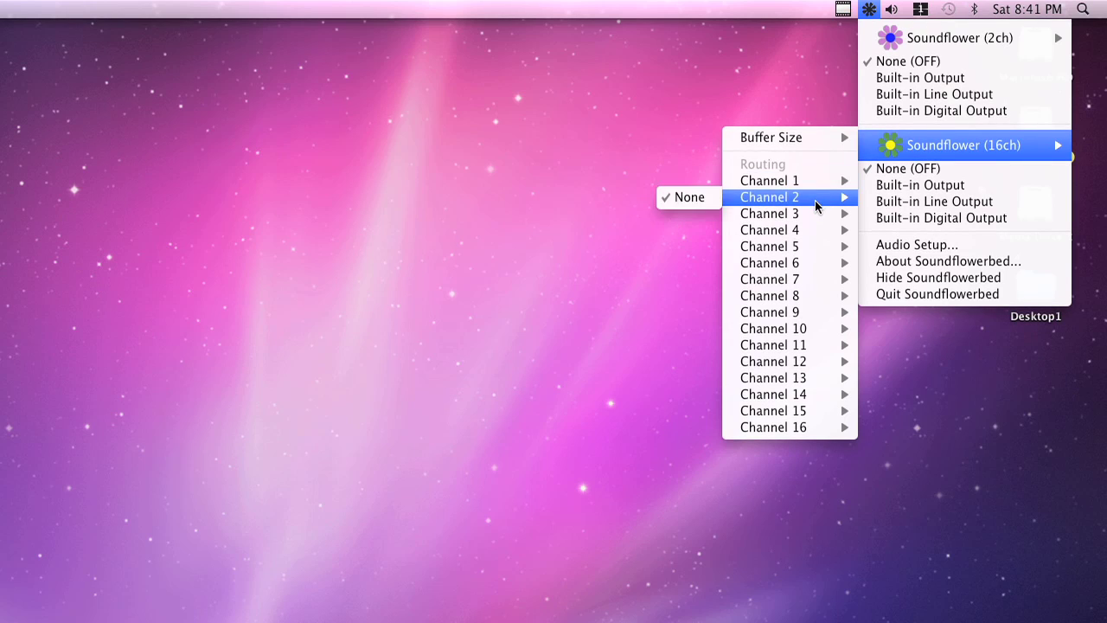
mouse_move(816, 228)
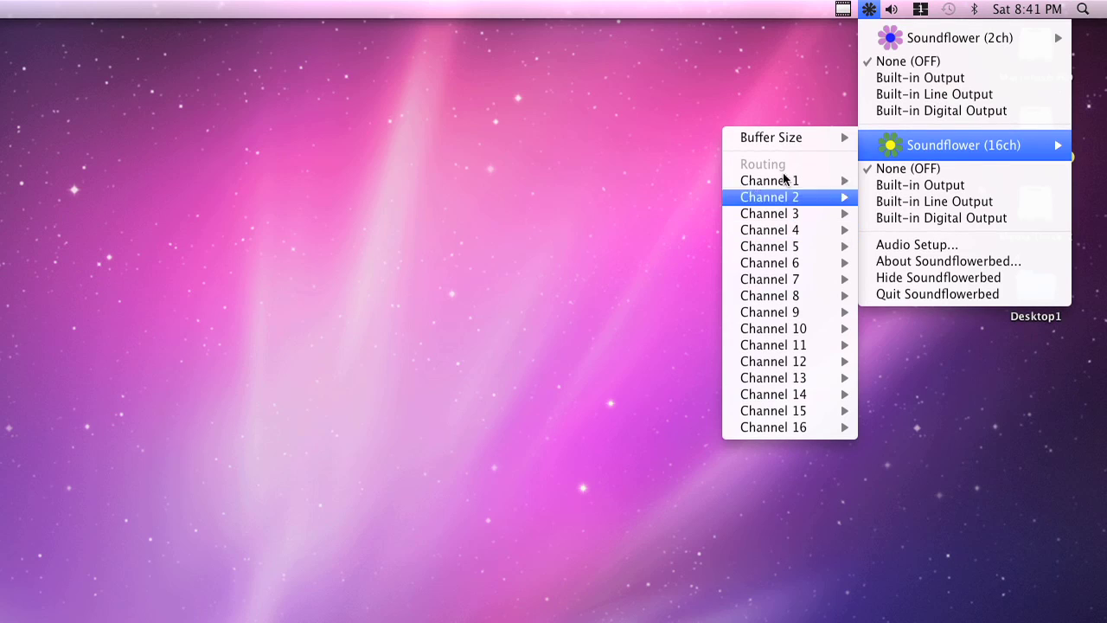
left_click(606, 106)
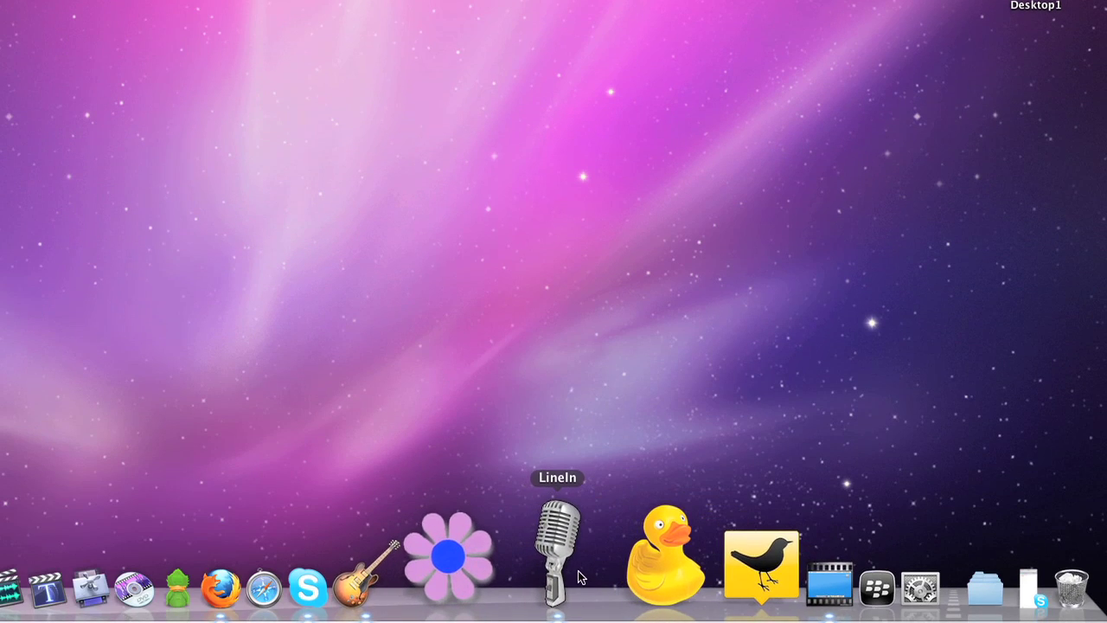
left_click(567, 520)
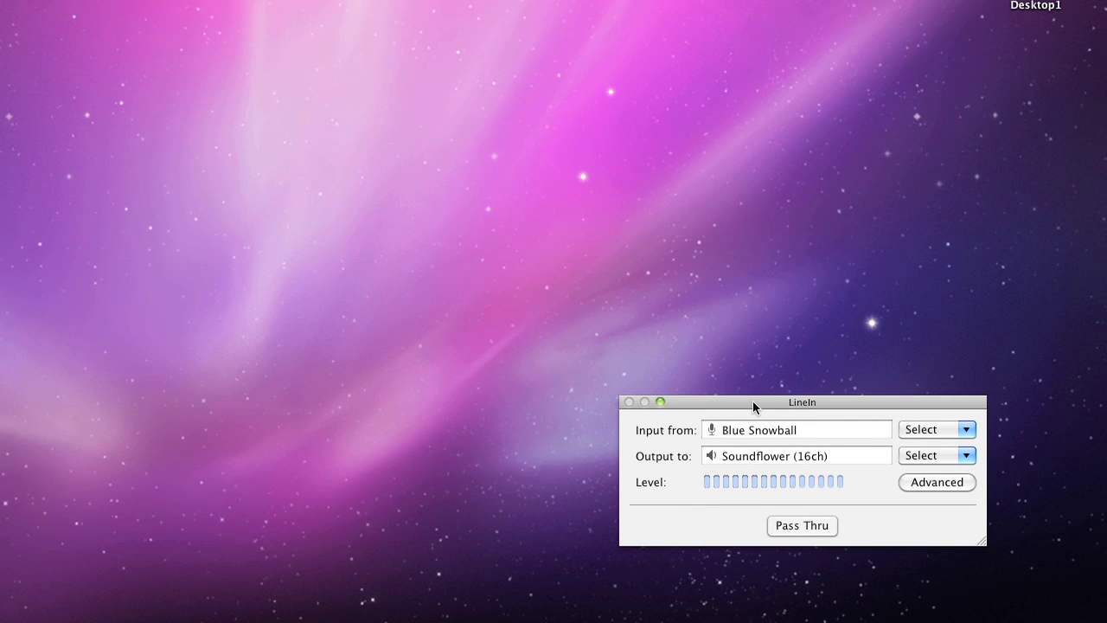
- Keep Blue Snowball as LineIn's input and Soundflower (16ch) as its output
left_click_drag(753, 403, 633, 225)
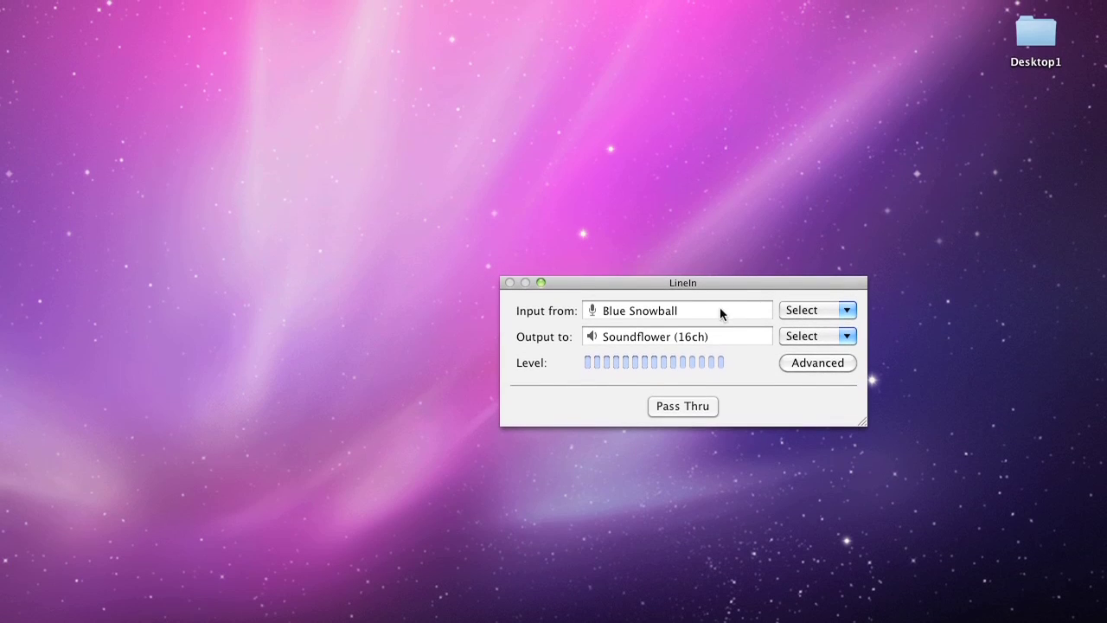
left_click(798, 309)
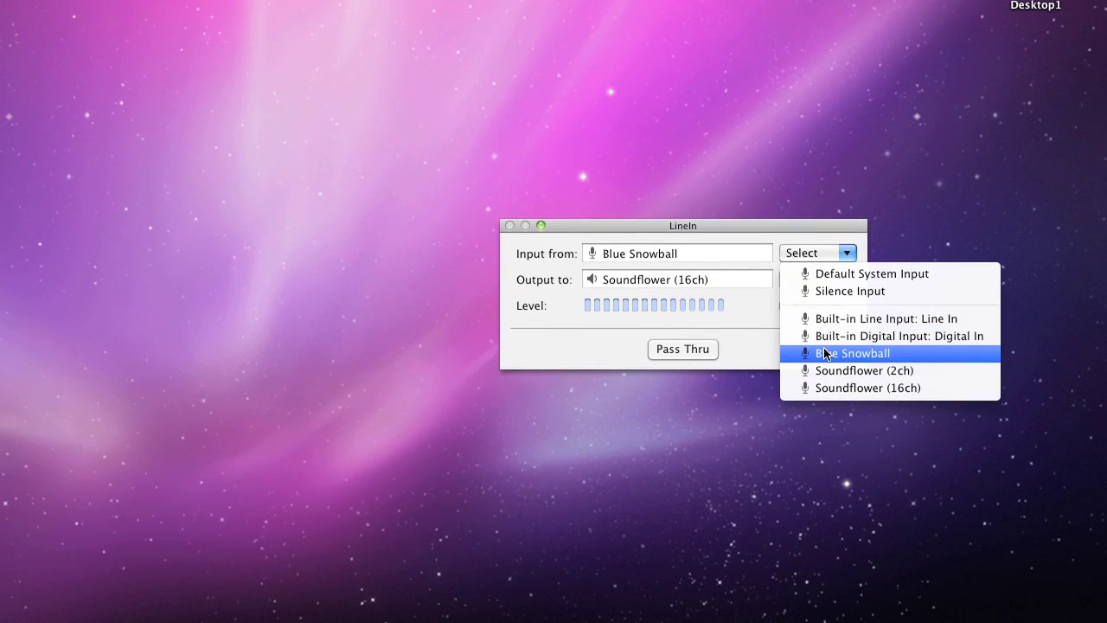
left_click(824, 353)
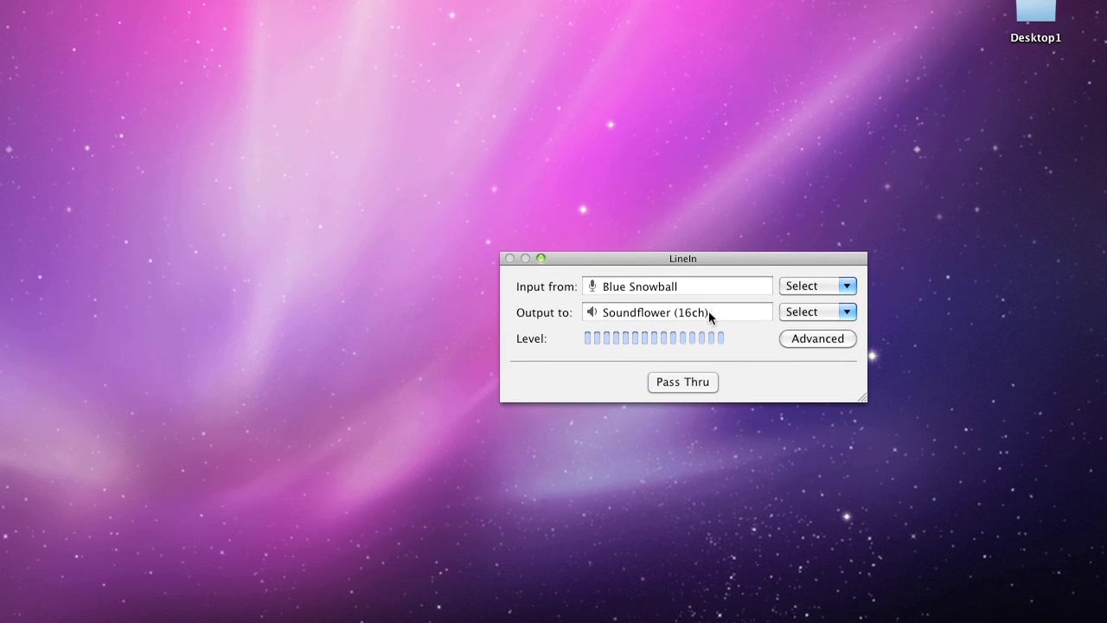
left_click(818, 311)
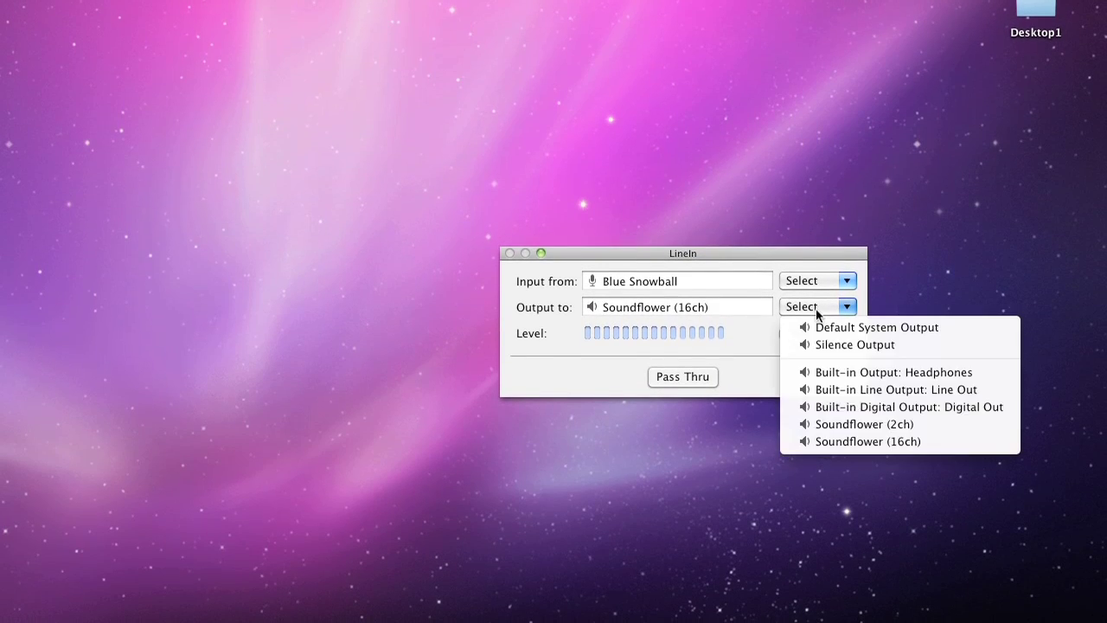
left_click(735, 309)
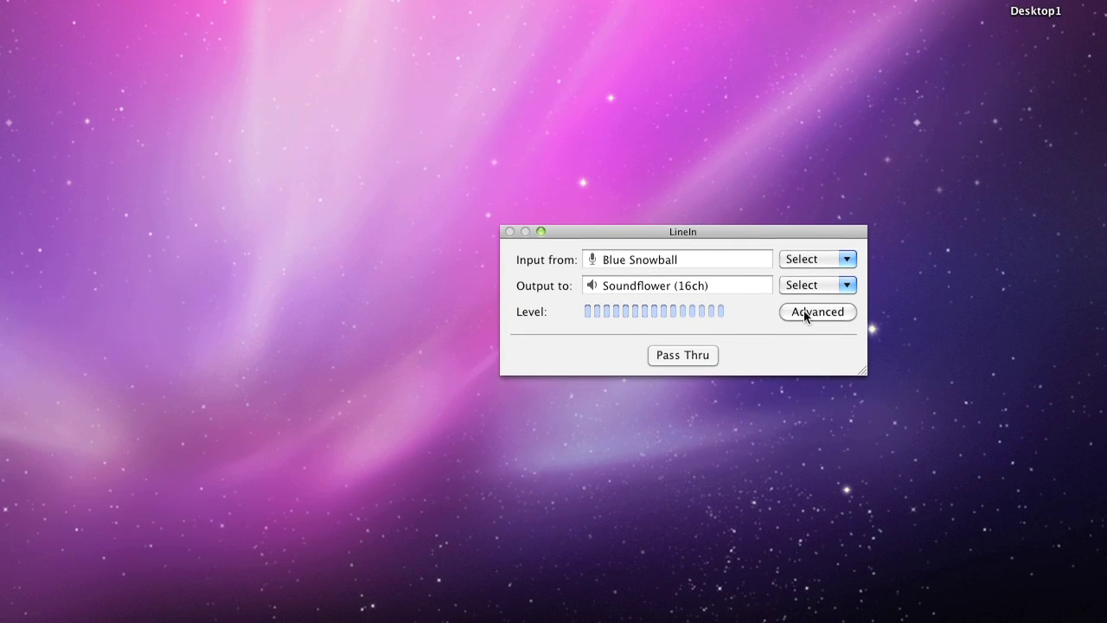
- Route LineIn's output to Soundflower channels 3 and 4 and move the window aside
left_click(804, 313)
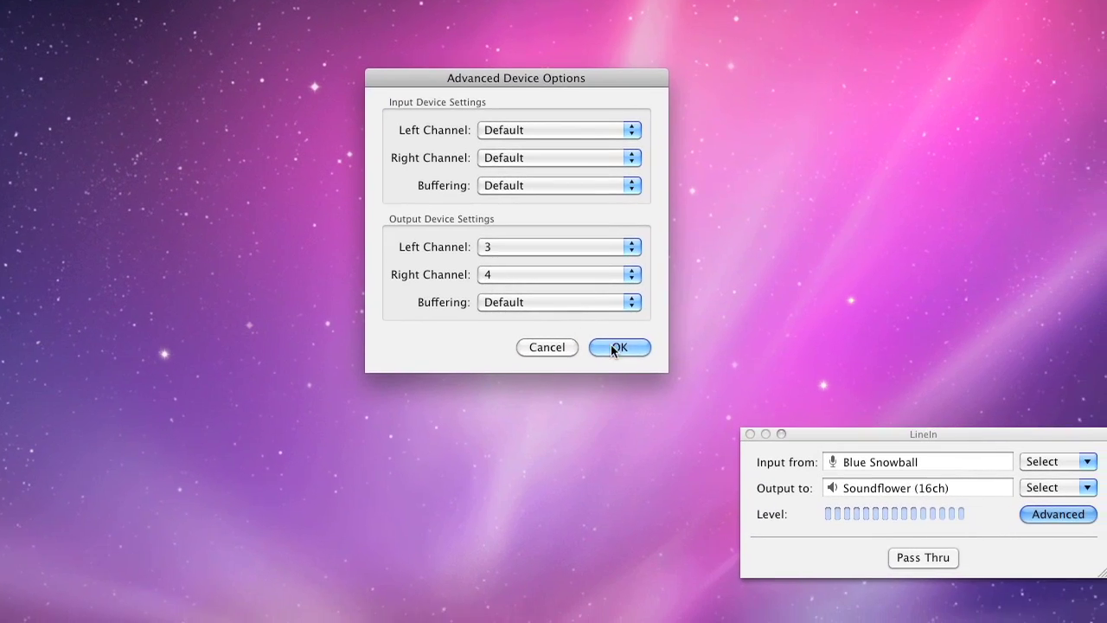
left_click(682, 379)
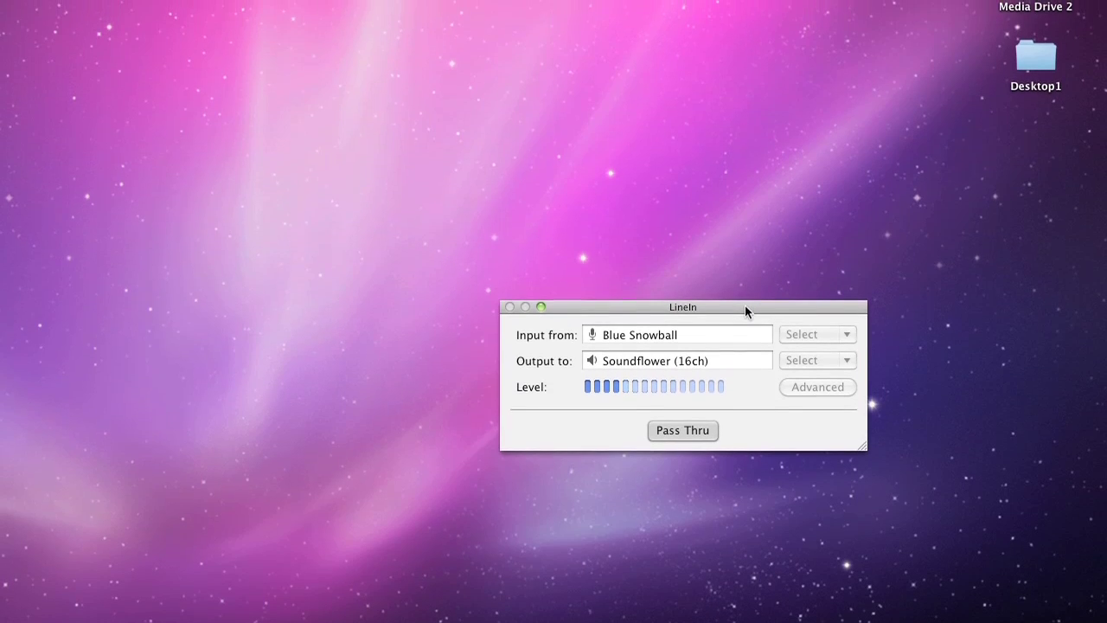
left_click_drag(744, 225, 777, 277)
left_click_drag(788, 366, 892, 496)
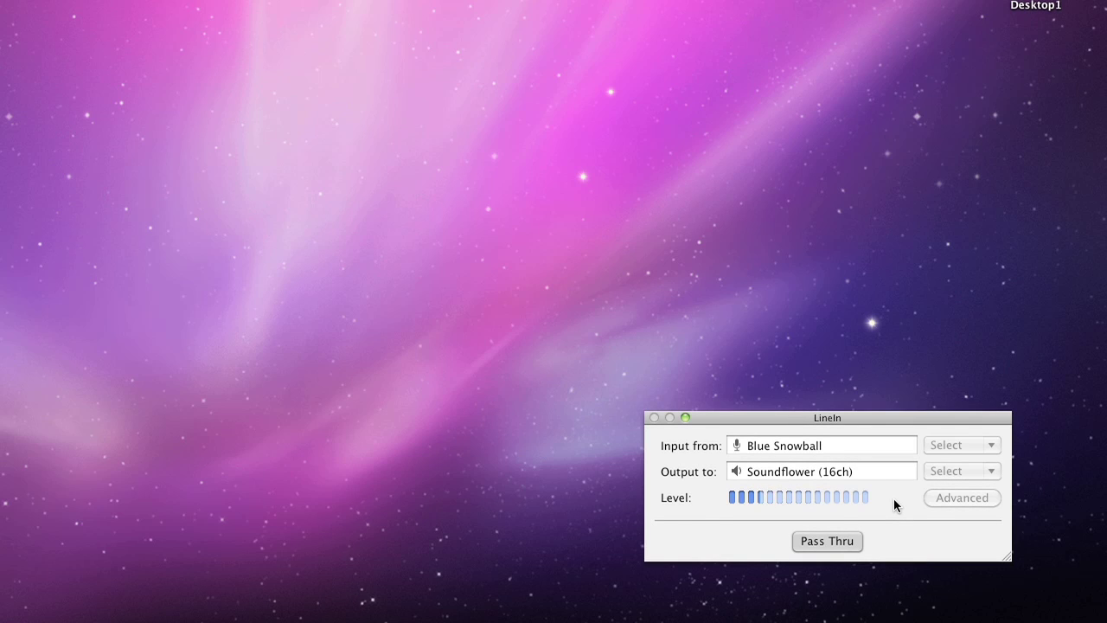
key("super+Tab")
key("super+Tab")
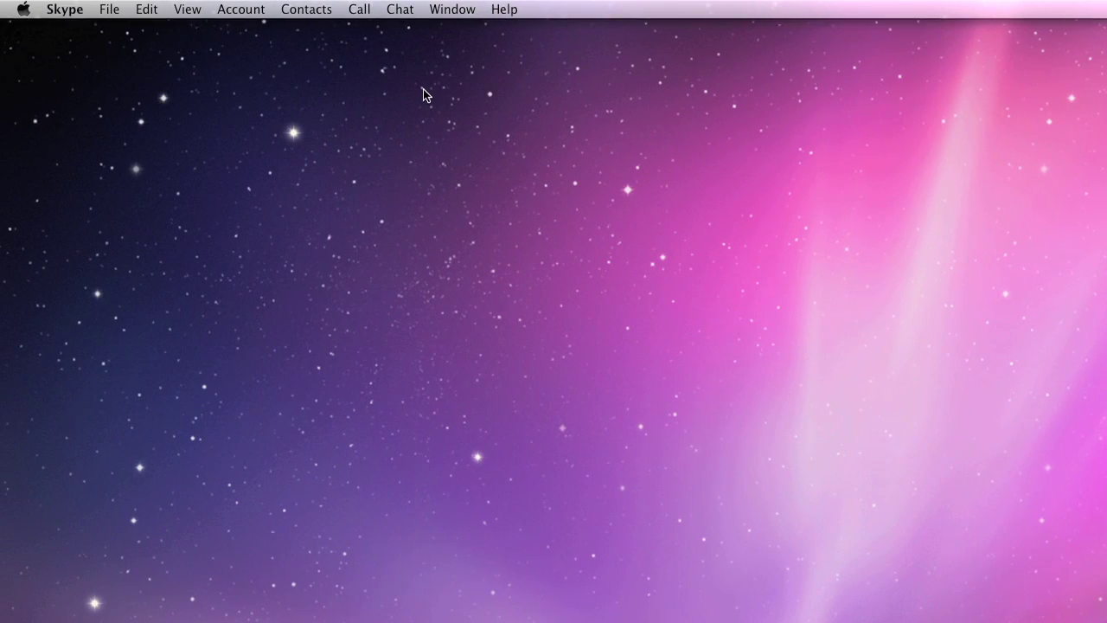
- In Skype's Audio preferences, keep Soundflower (16ch) as output and Blue Snowball as input
left_click(65, 9)
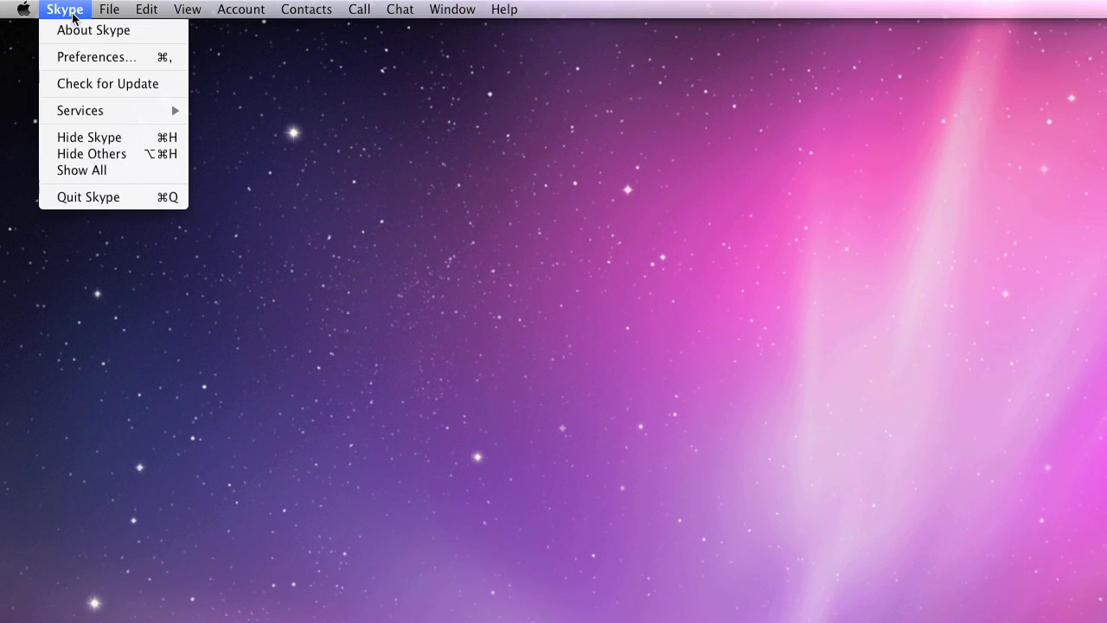
left_click(84, 59)
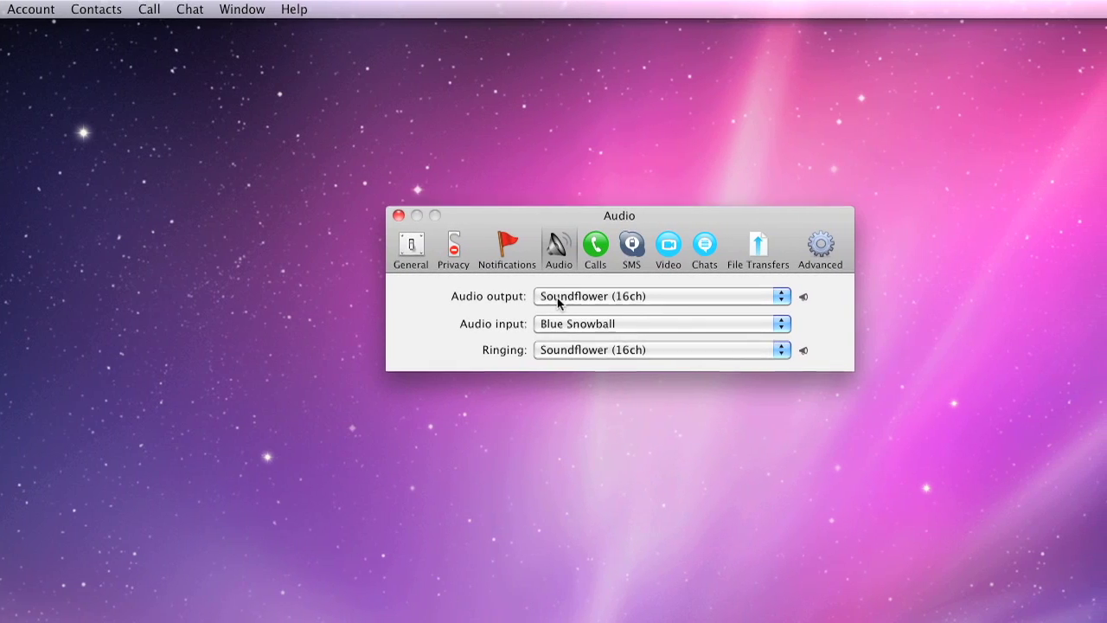
left_click(560, 297)
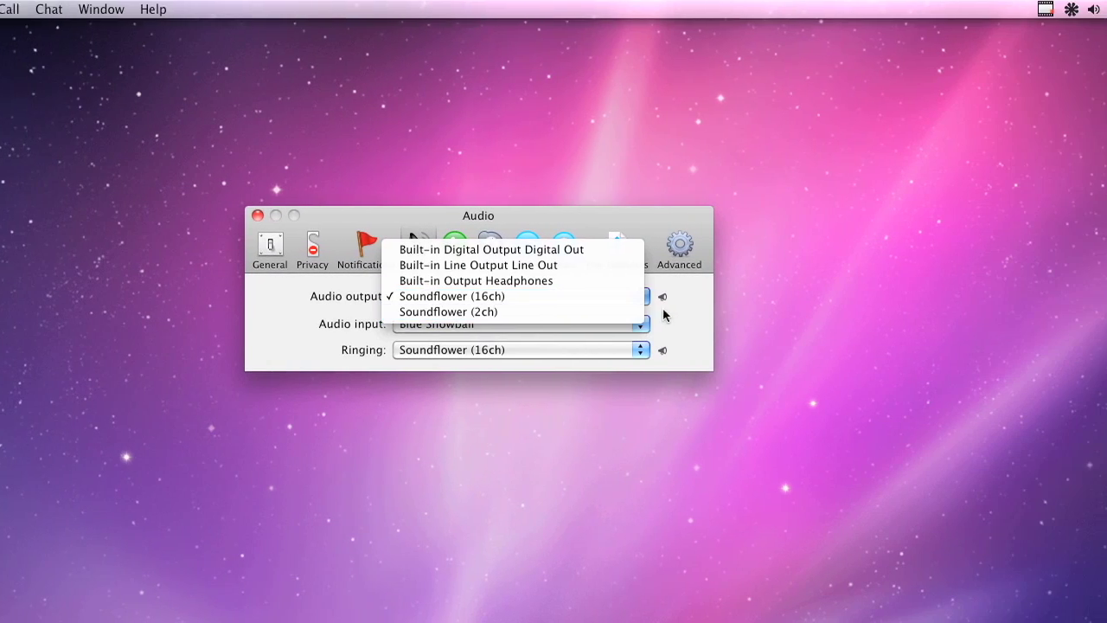
left_click(554, 297)
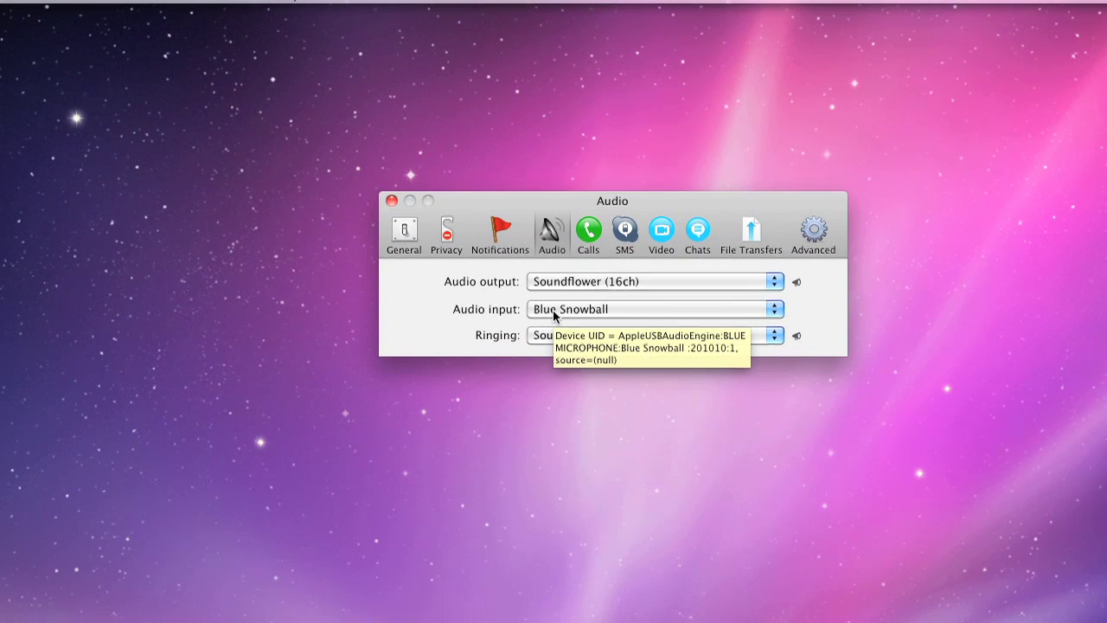
left_click(552, 312)
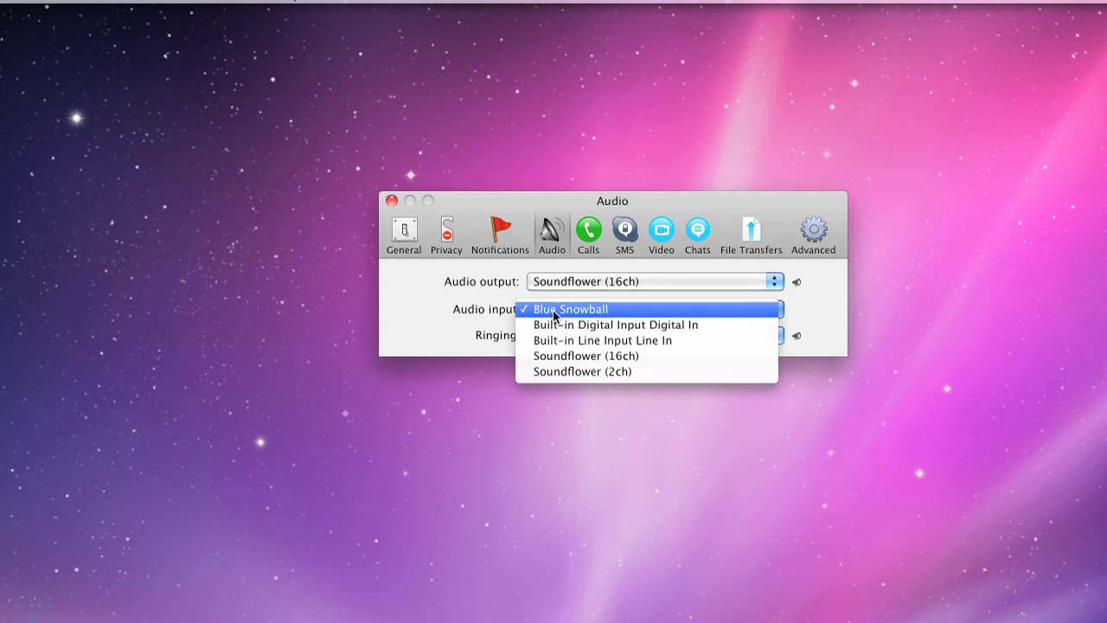
left_click(554, 310)
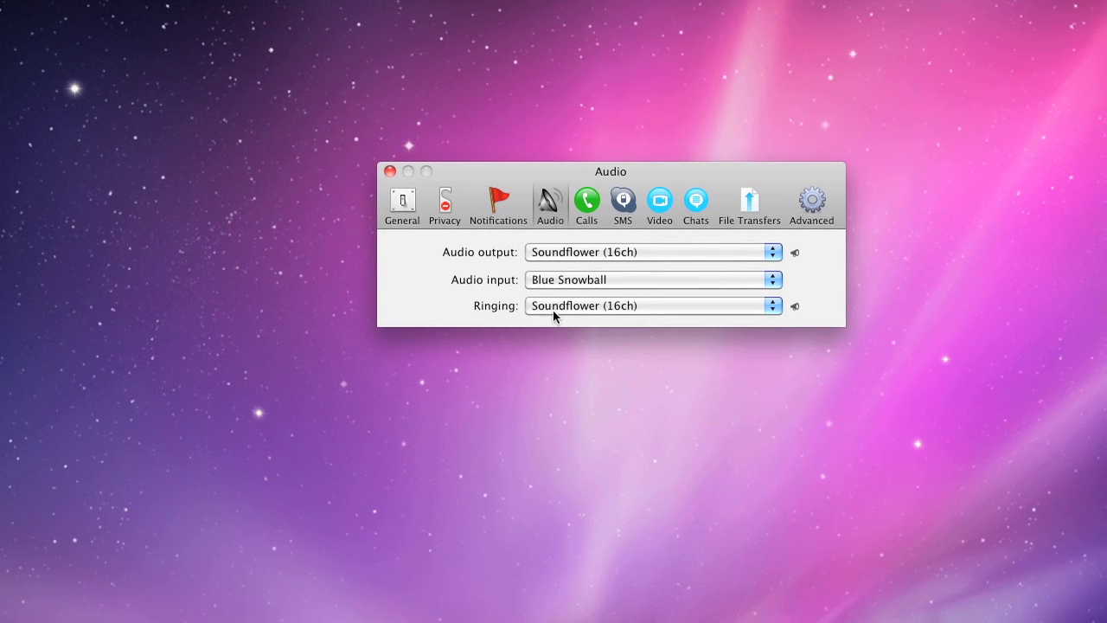
key("super+Tab")
- Bring the 'Is Apple Stealing From Me' GarageBand project to the front
key("super+Tab")
key("super+Tab")
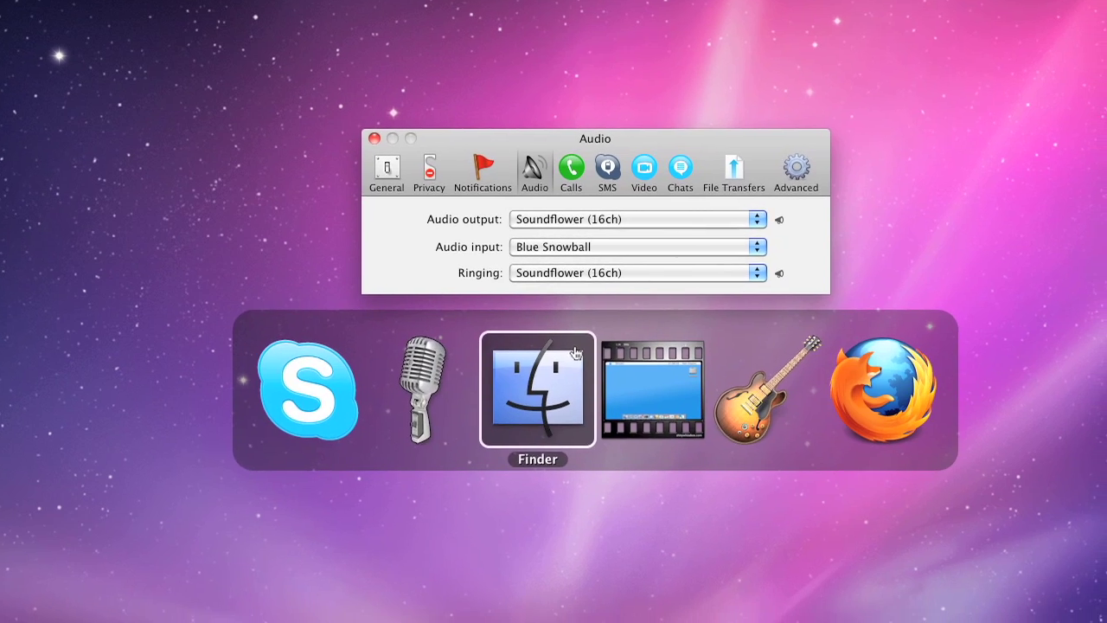
key("super+Tab")
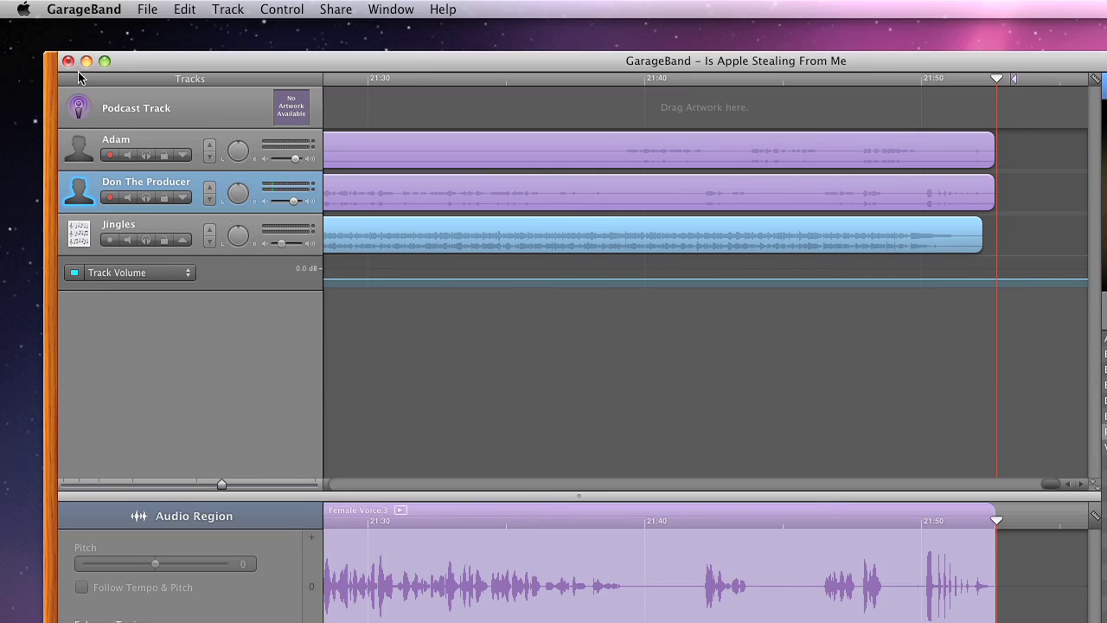
- Check that GarageBand's Audio/MIDI preferences take input from Soundflower (16ch)
left_click(76, 12)
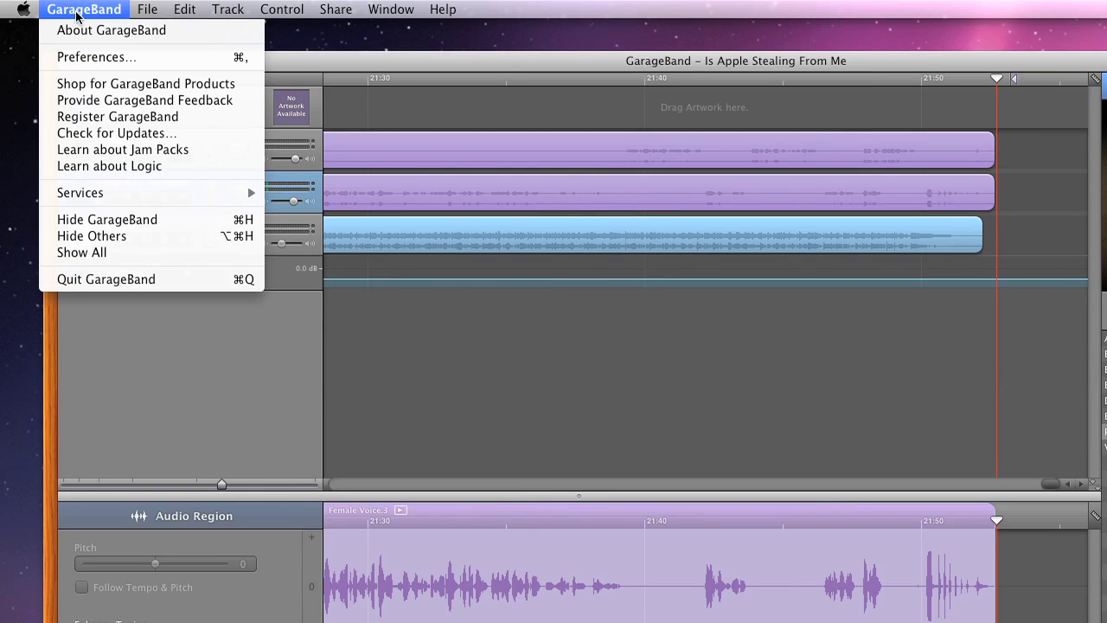
left_click(90, 57)
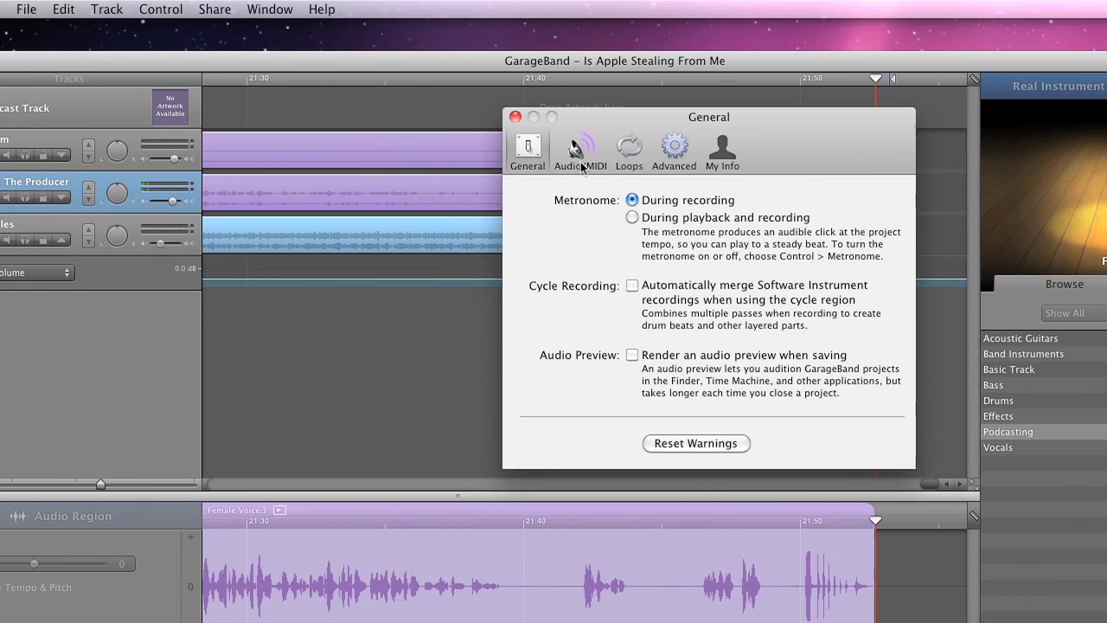
left_click(554, 154)
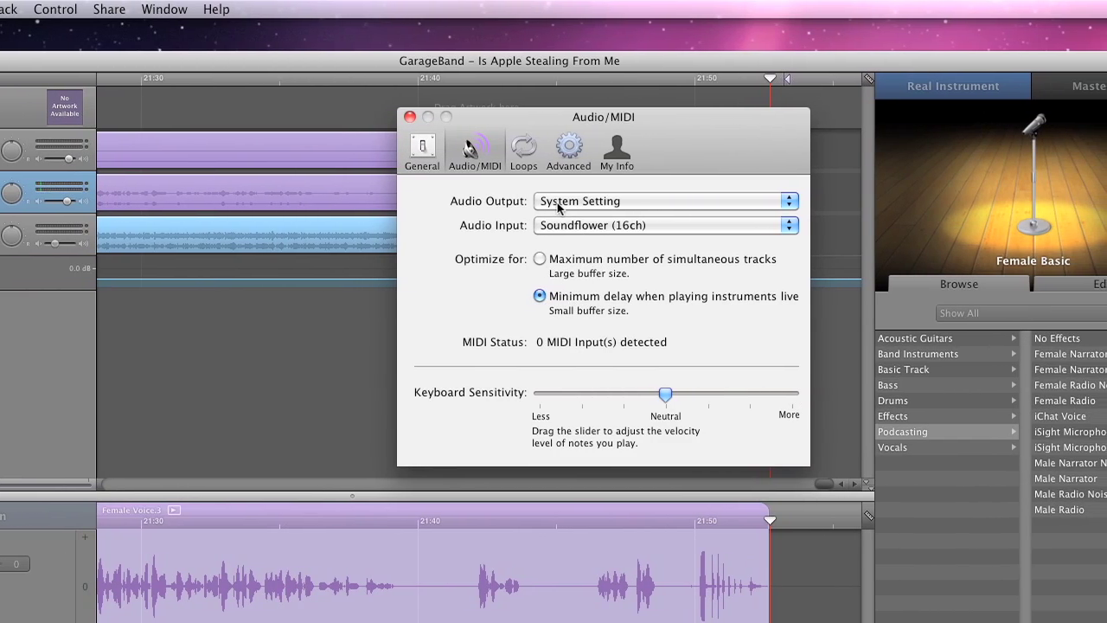
mouse_move(600, 206)
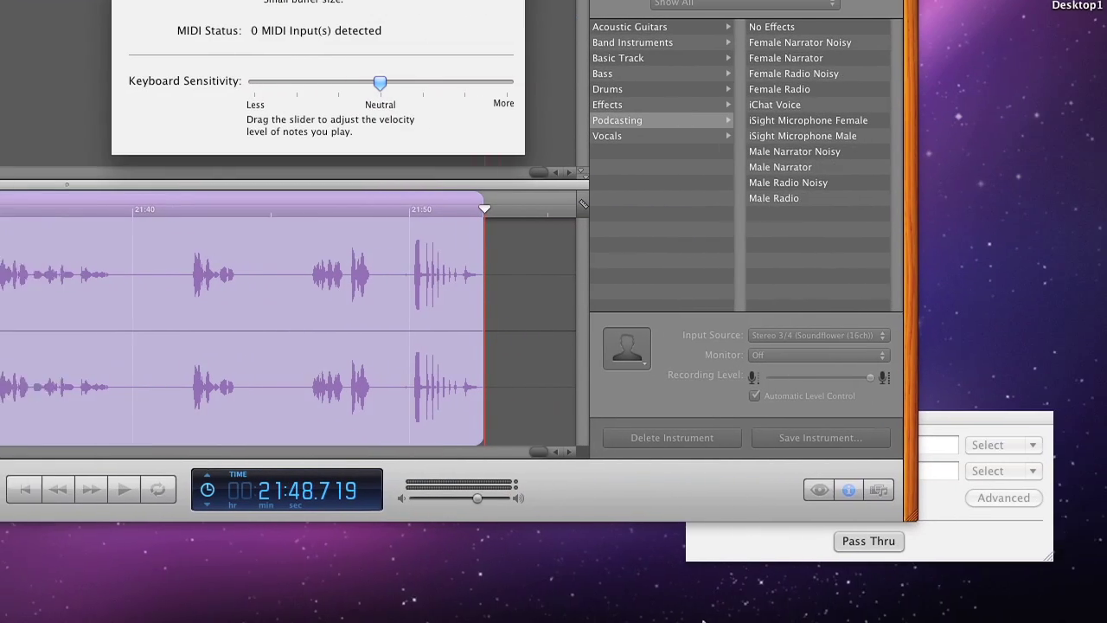
mouse_move(702, 621)
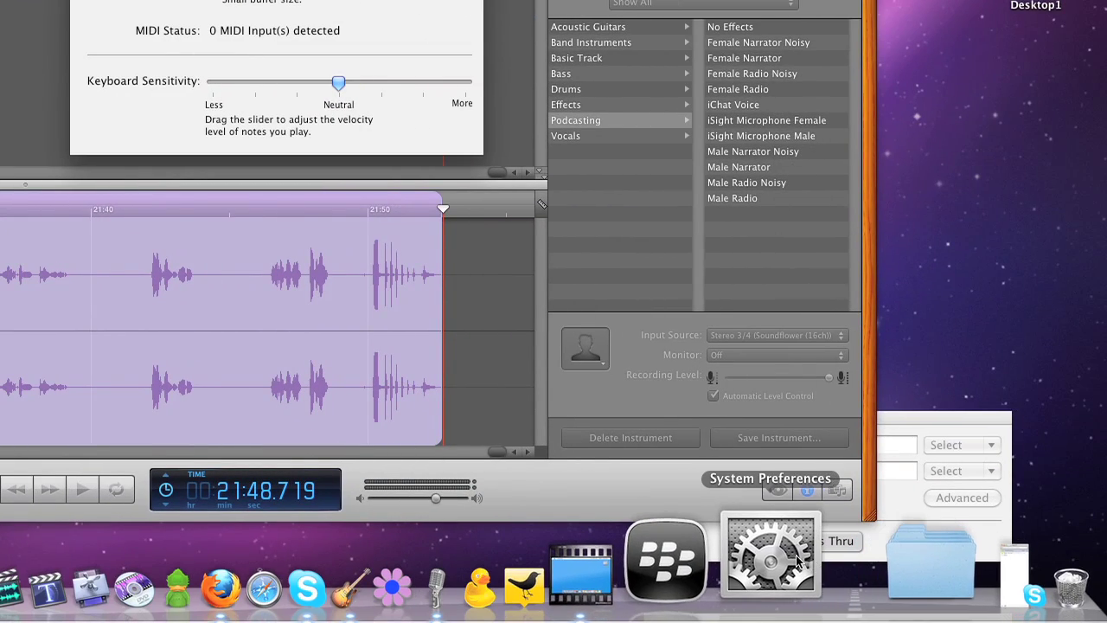
- Select Headphones as the output device in System Preferences' Sound pane
left_click(798, 561)
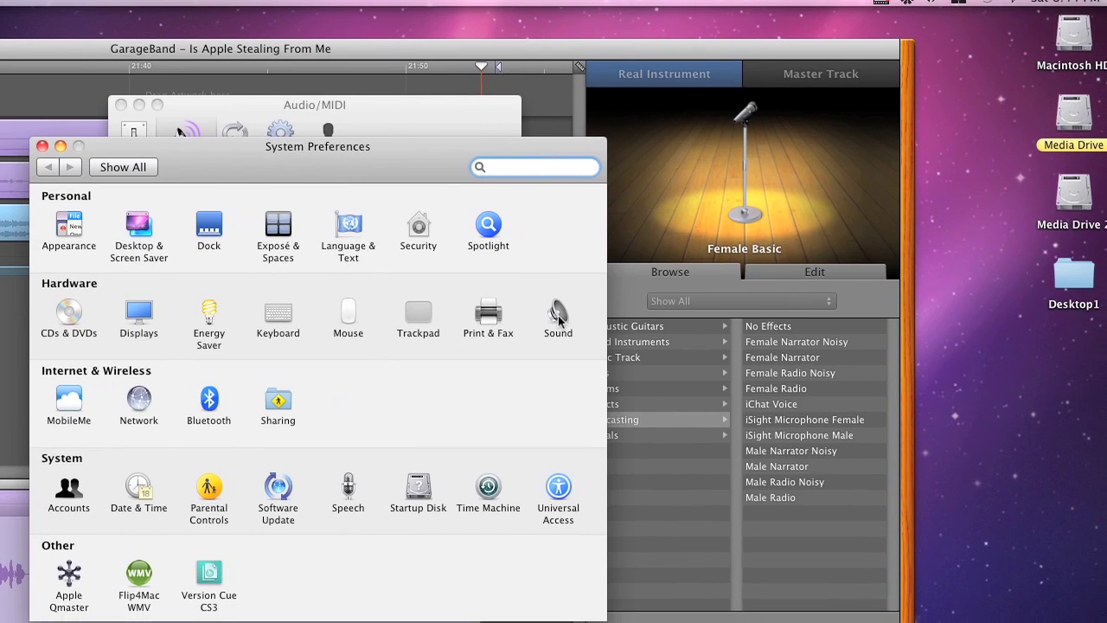
left_click(569, 326)
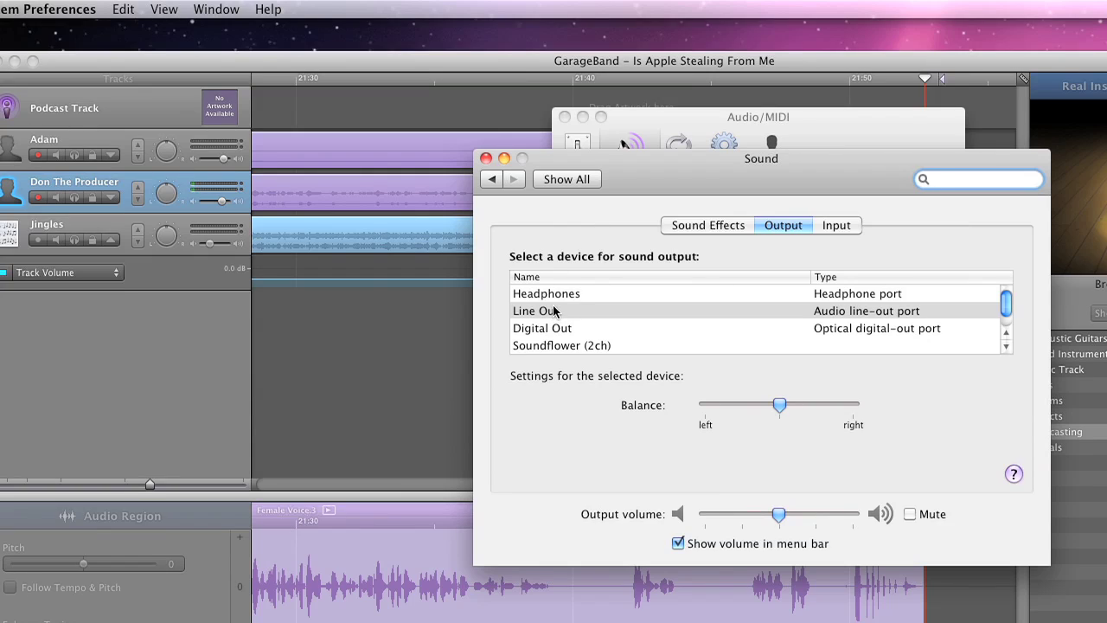
left_click(554, 295)
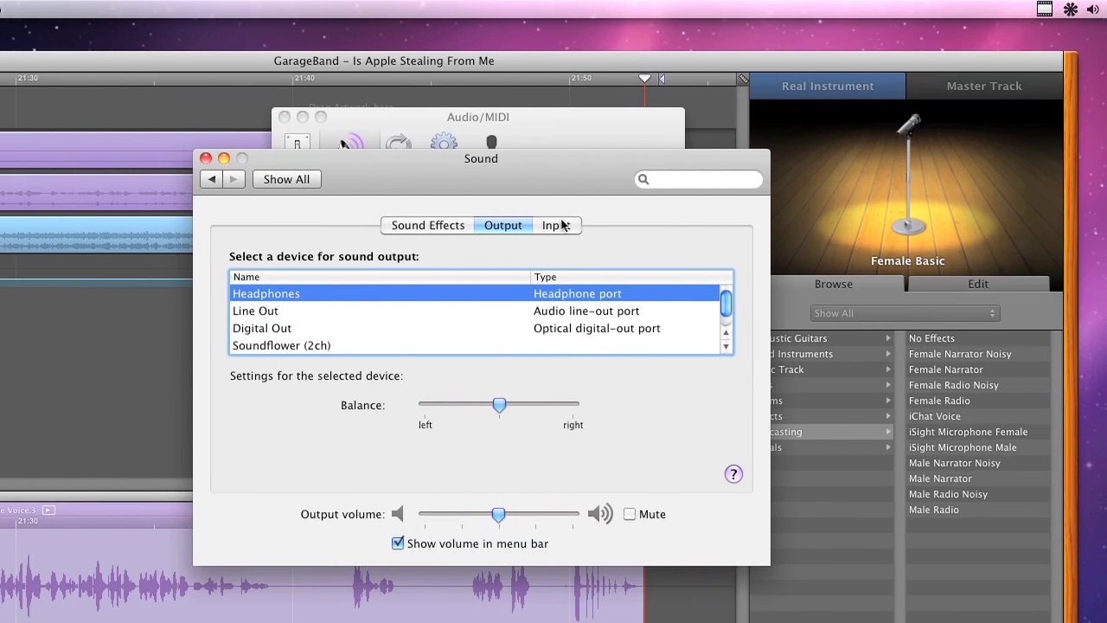
left_click(620, 228)
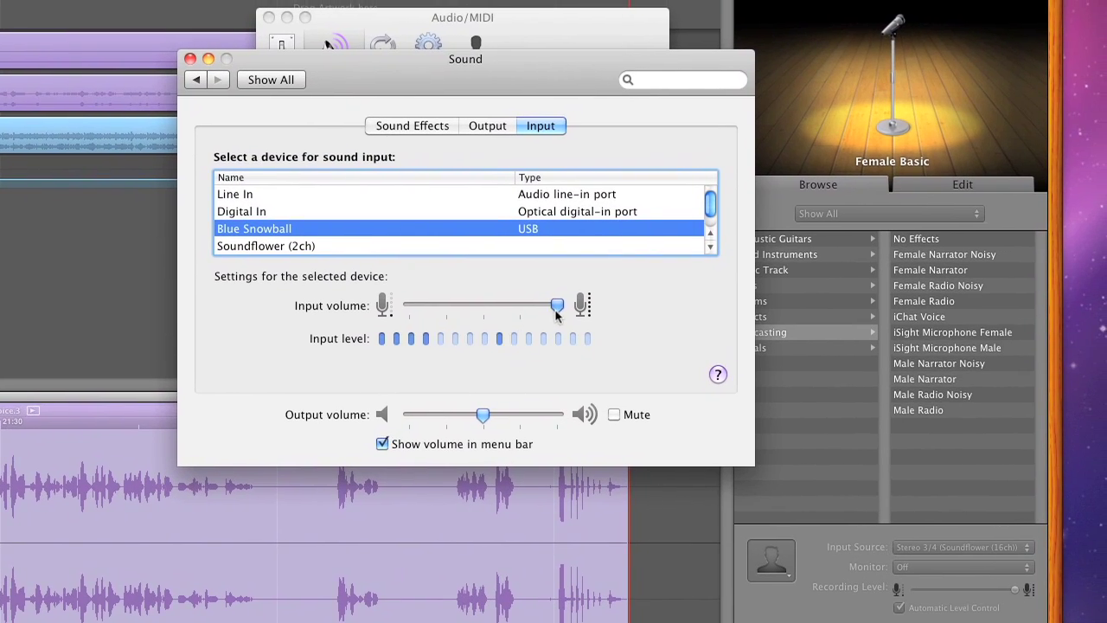
- Leave the Blue Snowball input volume slider near maximum
mouse_move(560, 311)
left_mouse_down()
mouse_move(489, 308)
mouse_move(560, 308)
left_mouse_up()
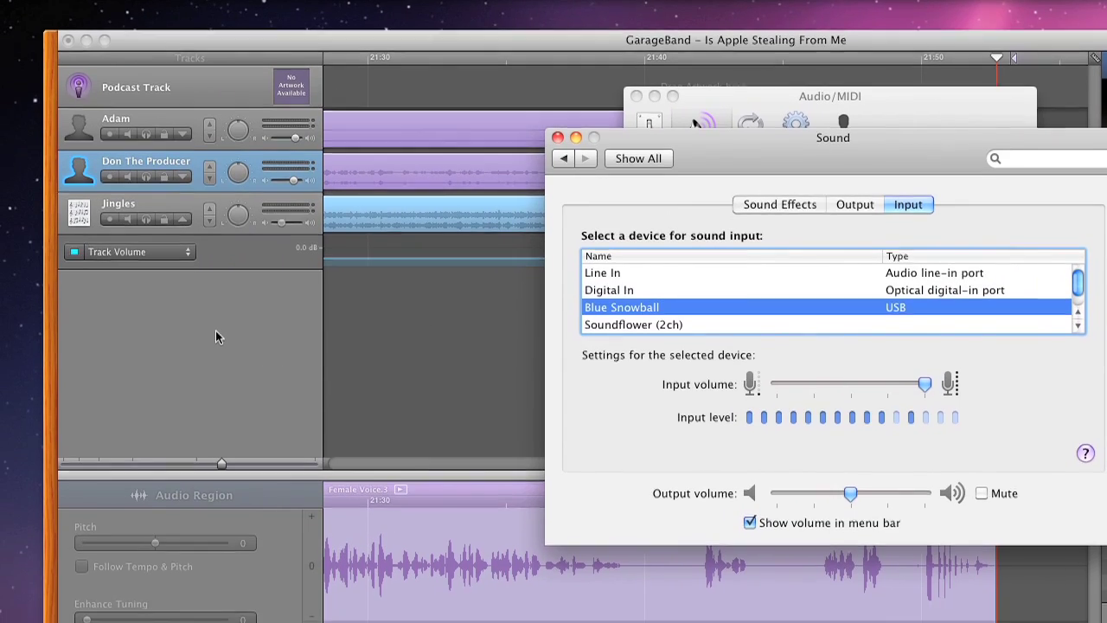
- Record-enable the Adam and Don The Producer tracks in the podcast project
left_click(215, 357)
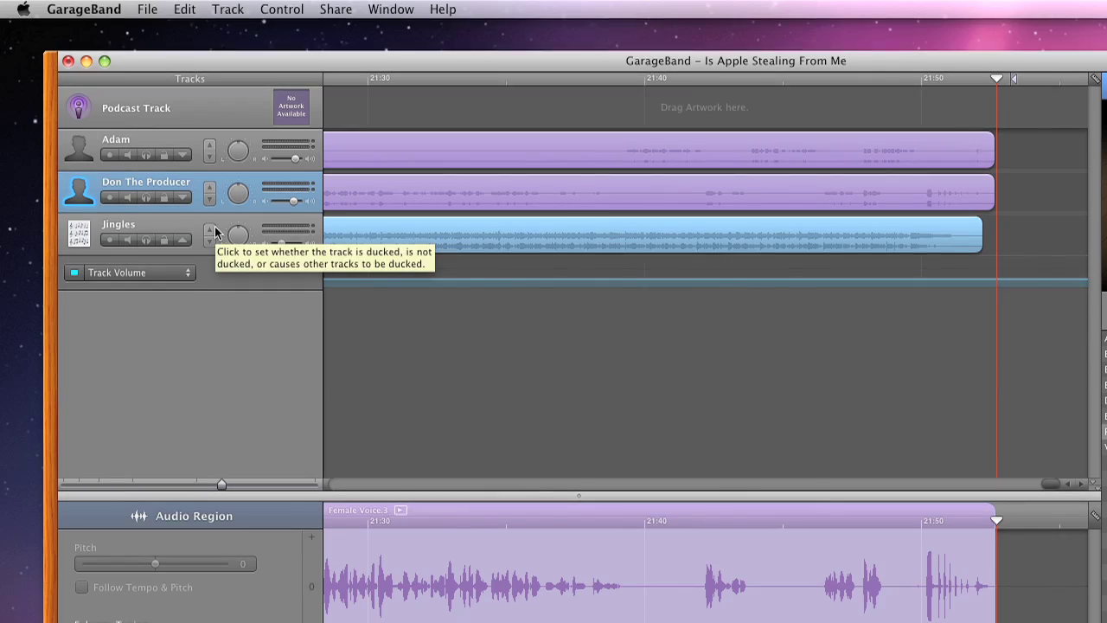
left_click(159, 139)
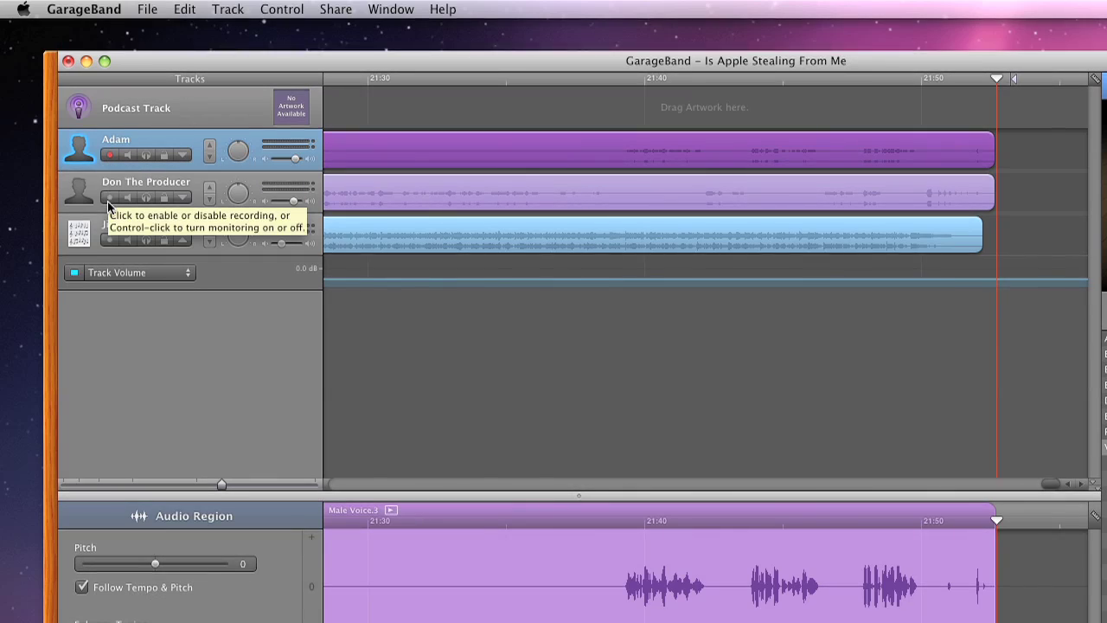
left_click(108, 199)
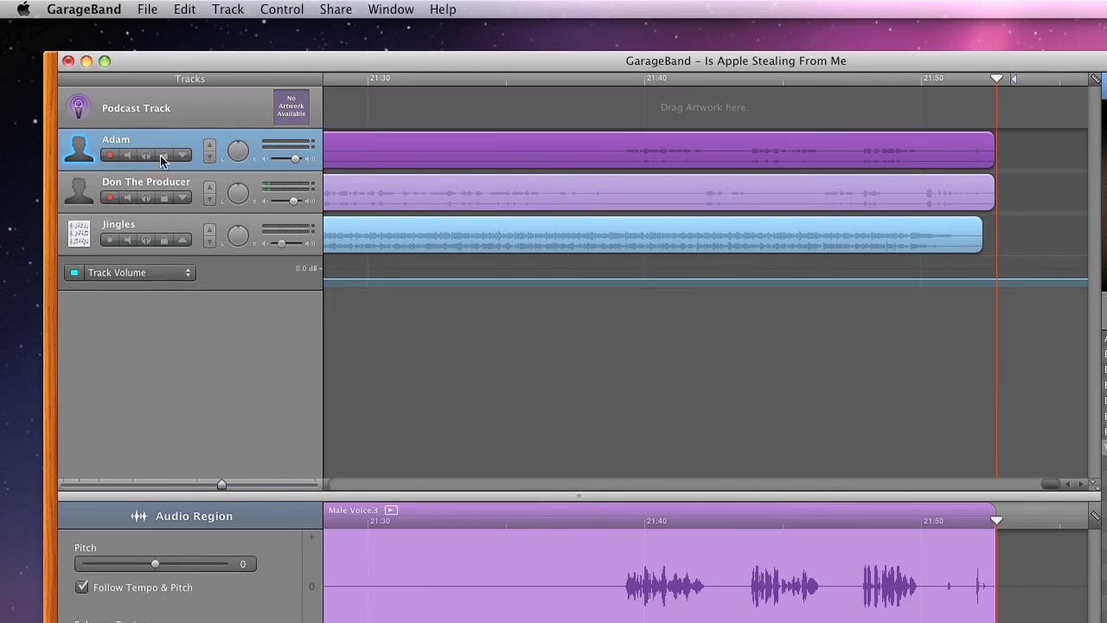
left_click(89, 178)
left_click(96, 170)
left_click(92, 183)
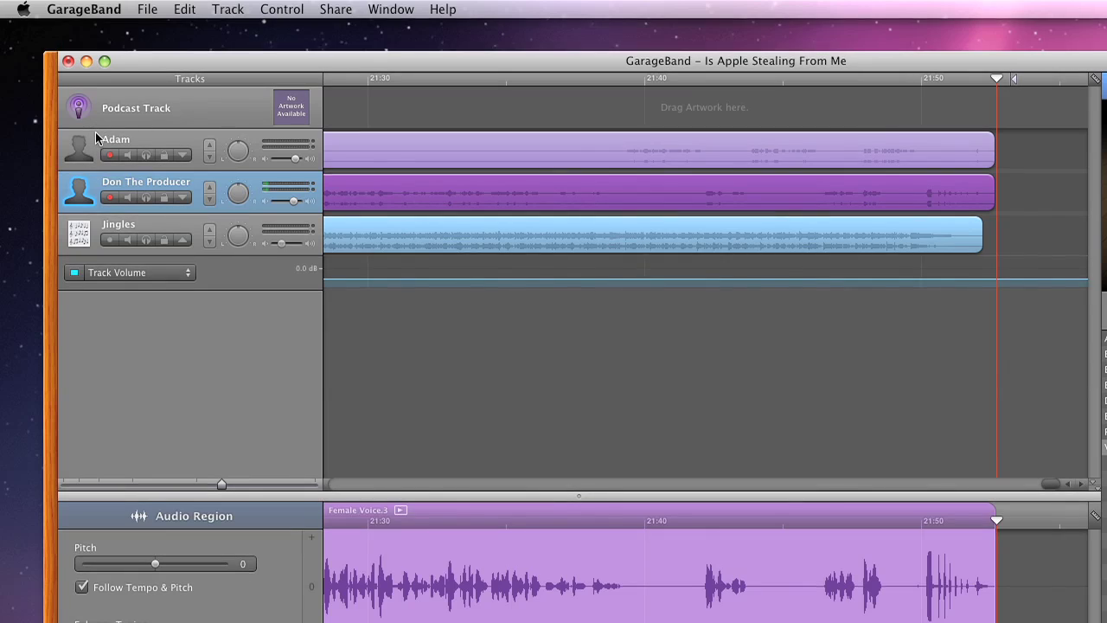
left_click(95, 132)
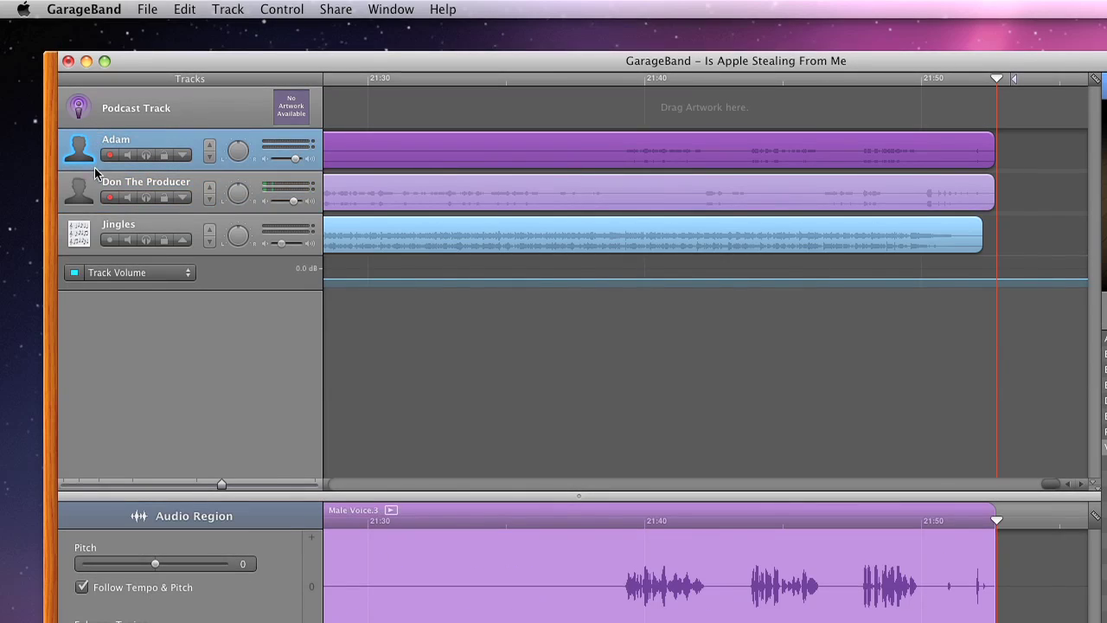
- In Track Info, keep Adam's input on Stereo 1/2 with monitoring on, and set recording level near 57%
key("super+i")
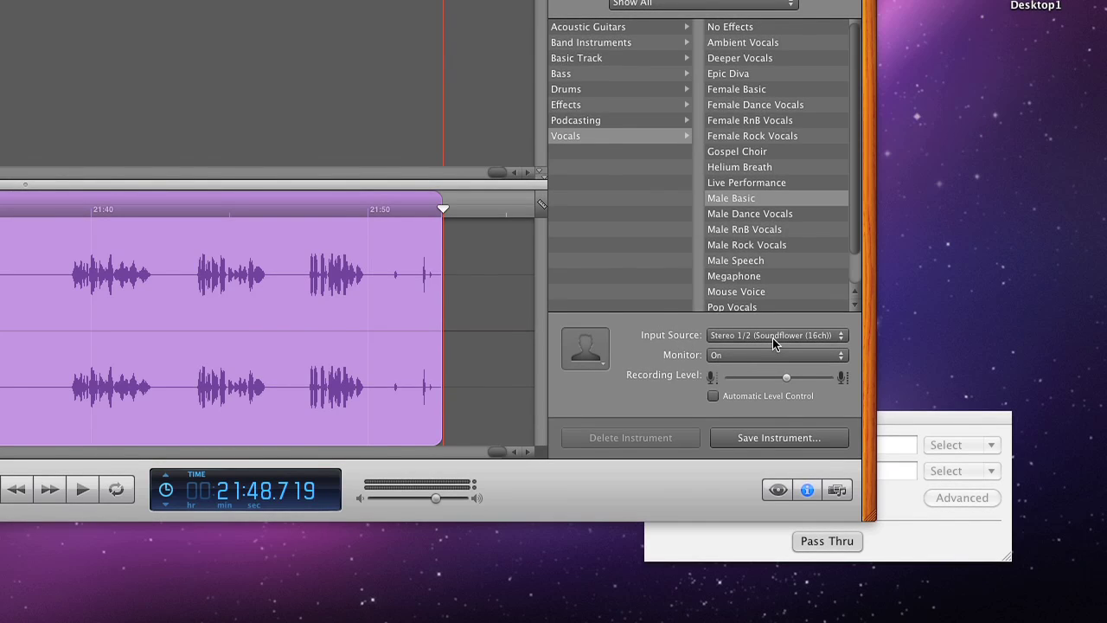
left_click(773, 338)
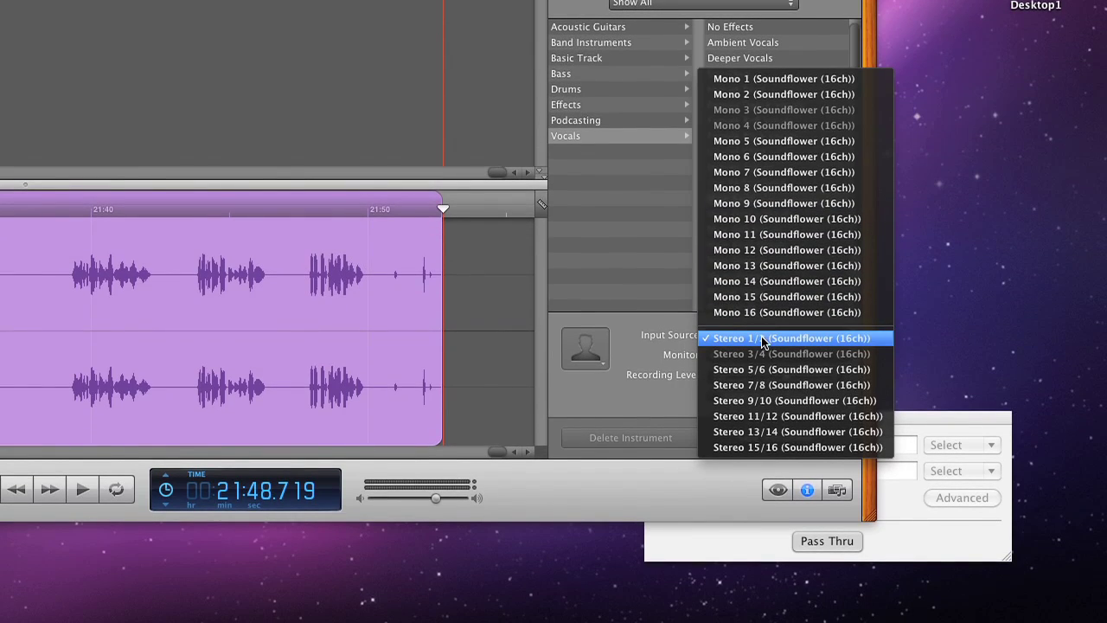
left_click(660, 333)
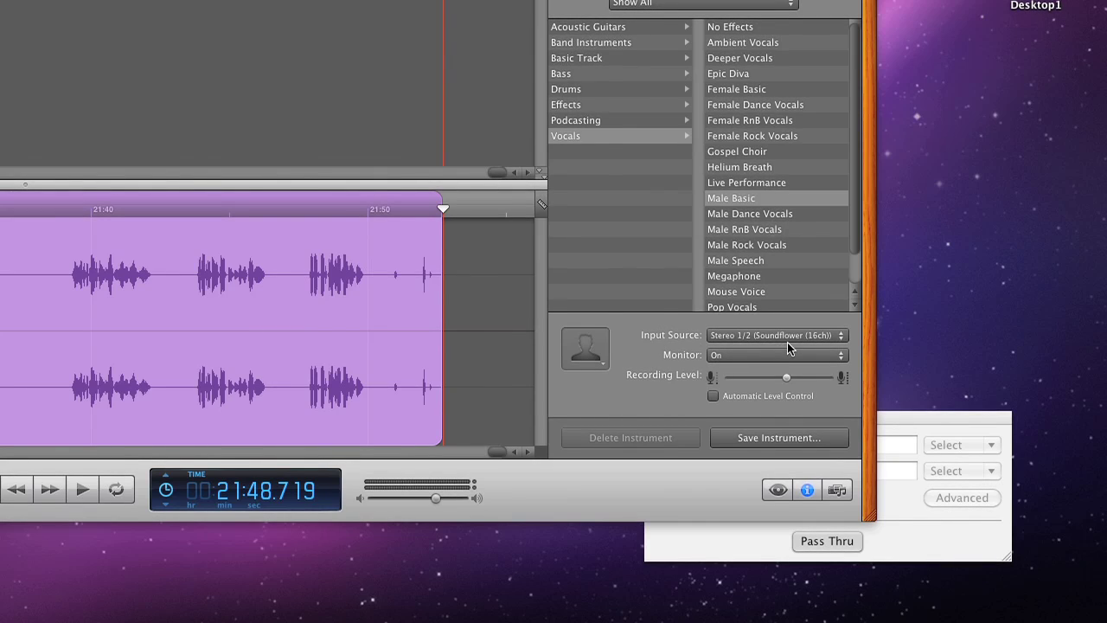
left_click(734, 354)
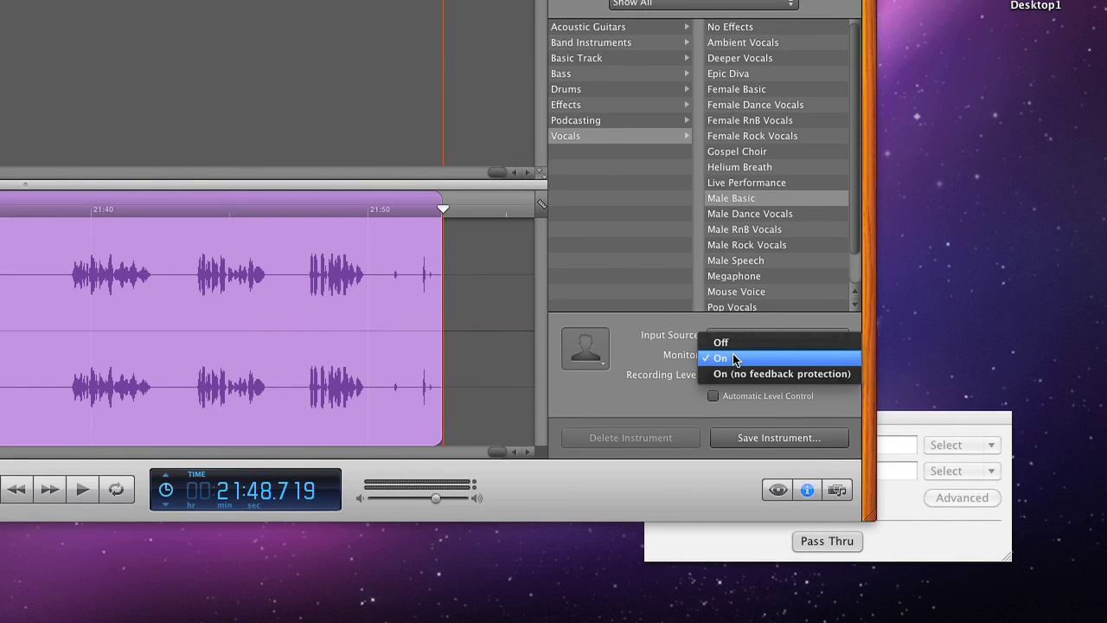
left_click(656, 343)
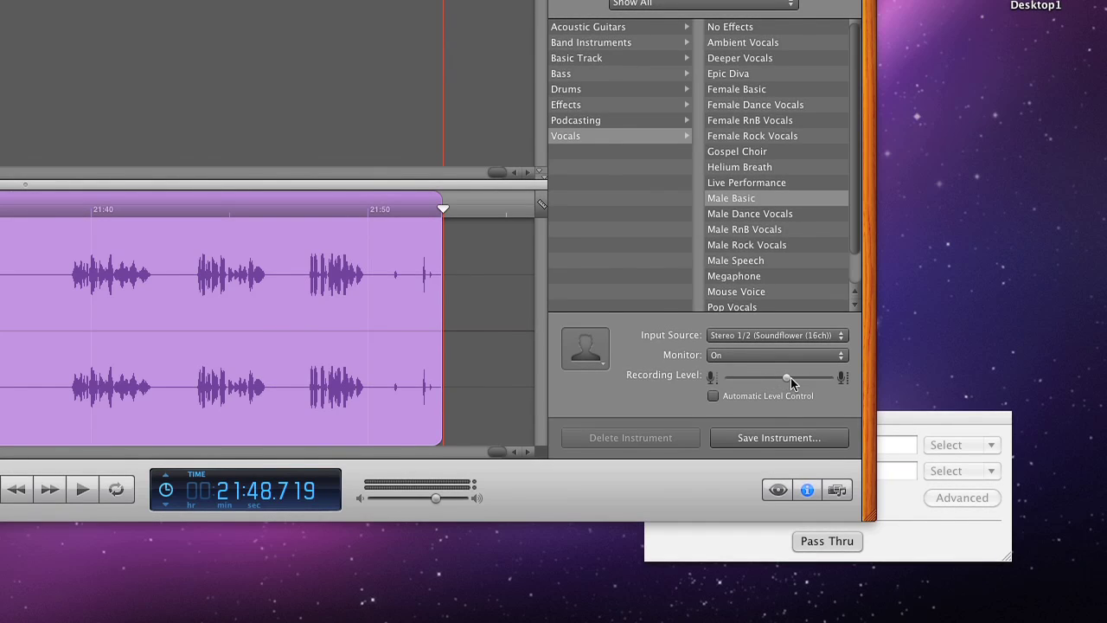
mouse_move(791, 377)
left_mouse_down()
mouse_move(760, 378)
mouse_move(798, 378)
mouse_move(789, 381)
left_mouse_up()
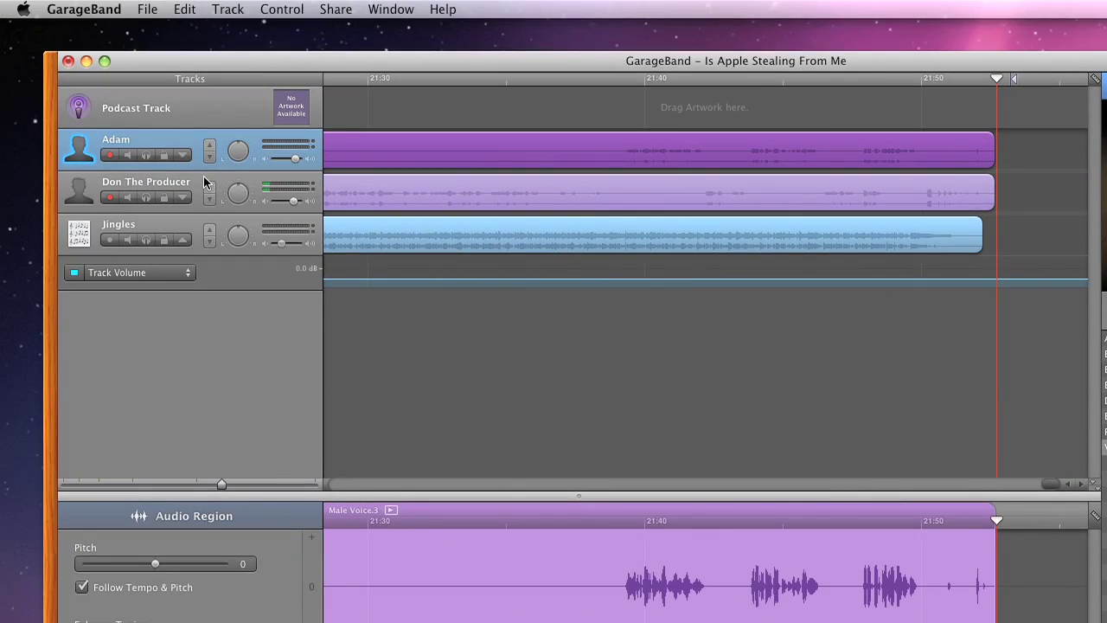
left_click(203, 176)
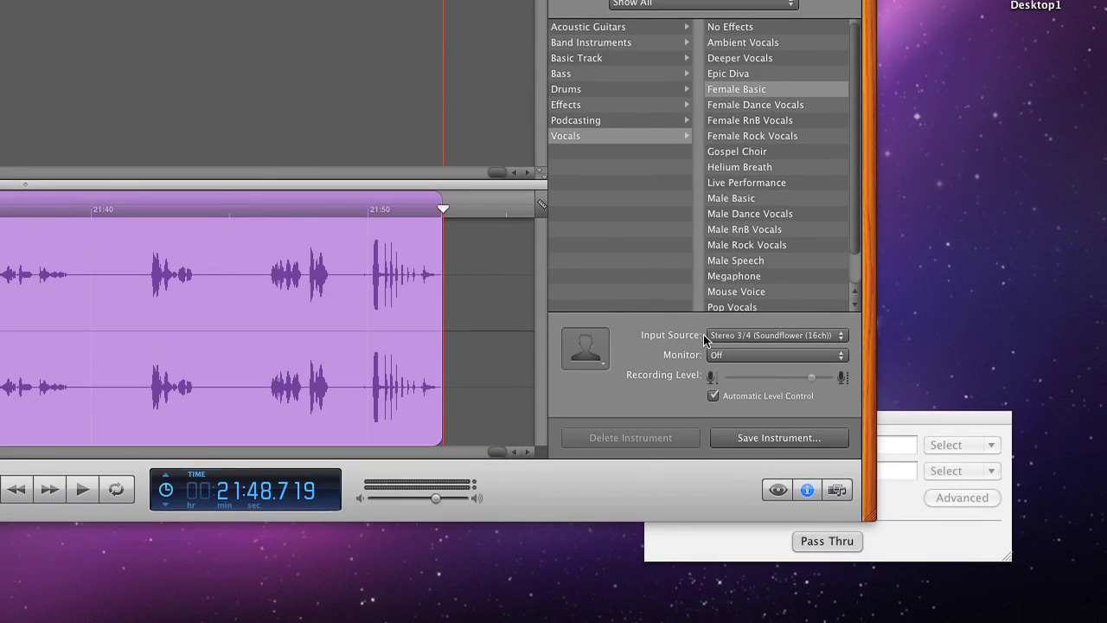
- Keep Don The Producer's input on Stereo 3/4 (Soundflower 16ch) with monitoring off
left_click(791, 339)
left_click(792, 339)
left_click(718, 362)
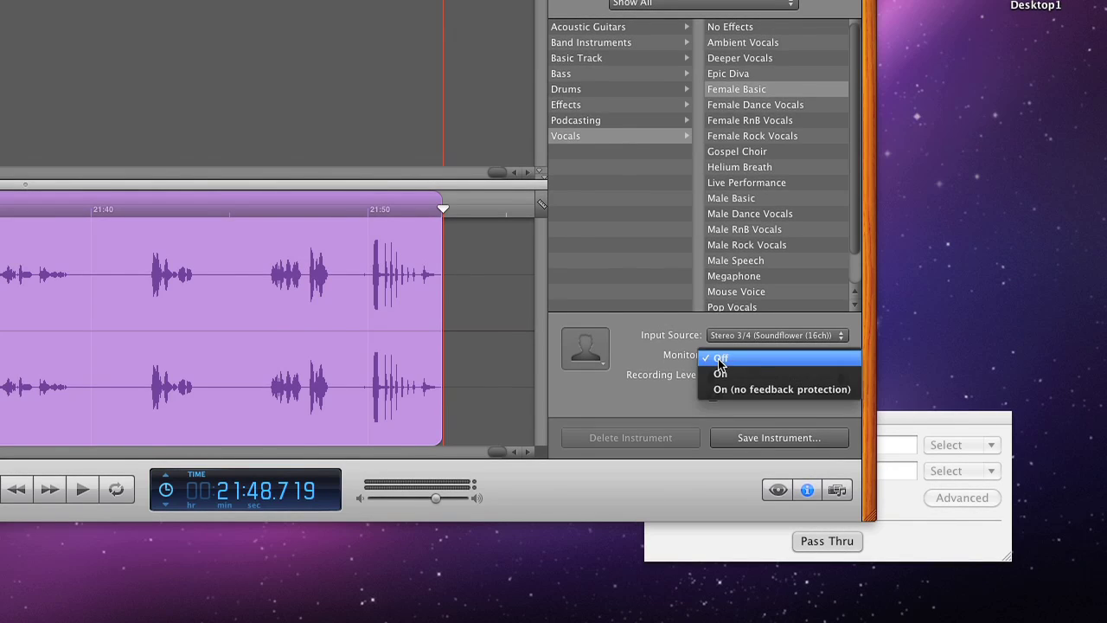
left_click(664, 356)
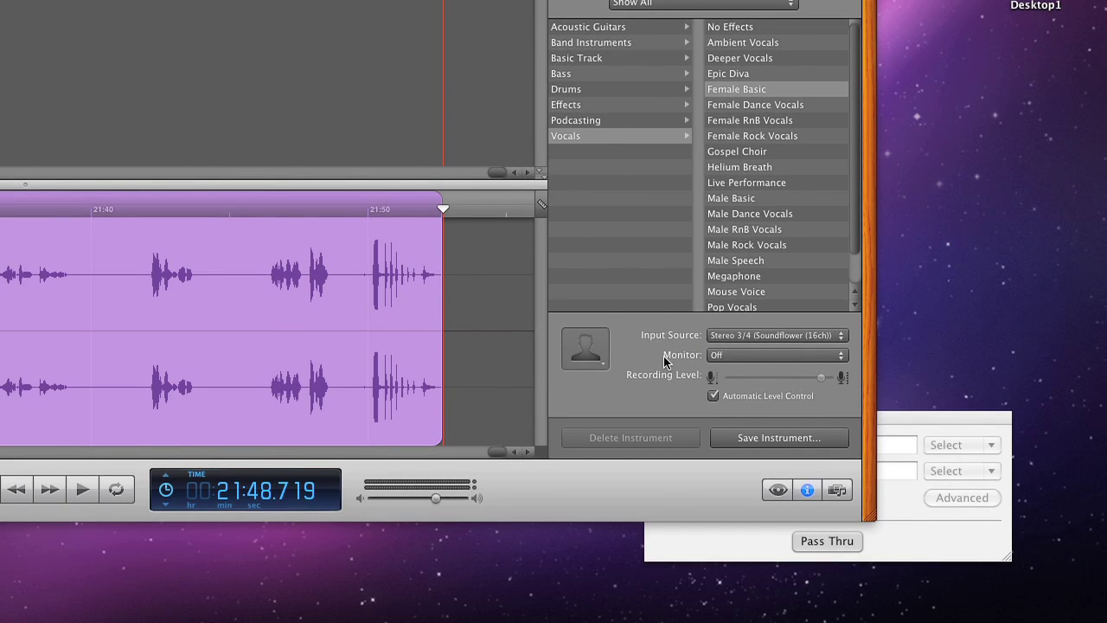